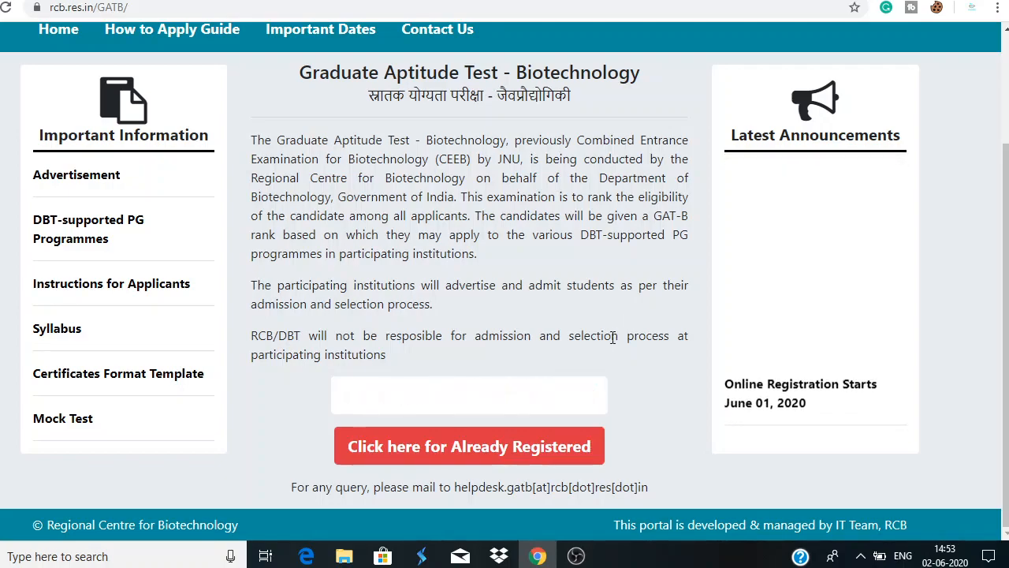
# From the GAT-B registration link, tick the applicant declaration and start a new registration
pyautogui.click(548, 401)
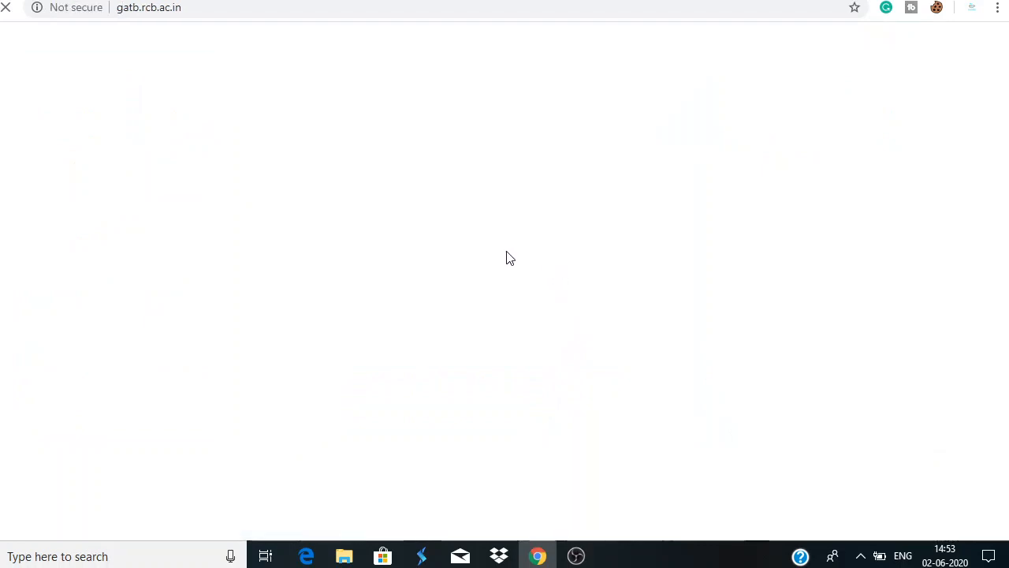
pyautogui.scroll(-2, 497, 312)
pyautogui.scroll(-1, 497, 312)
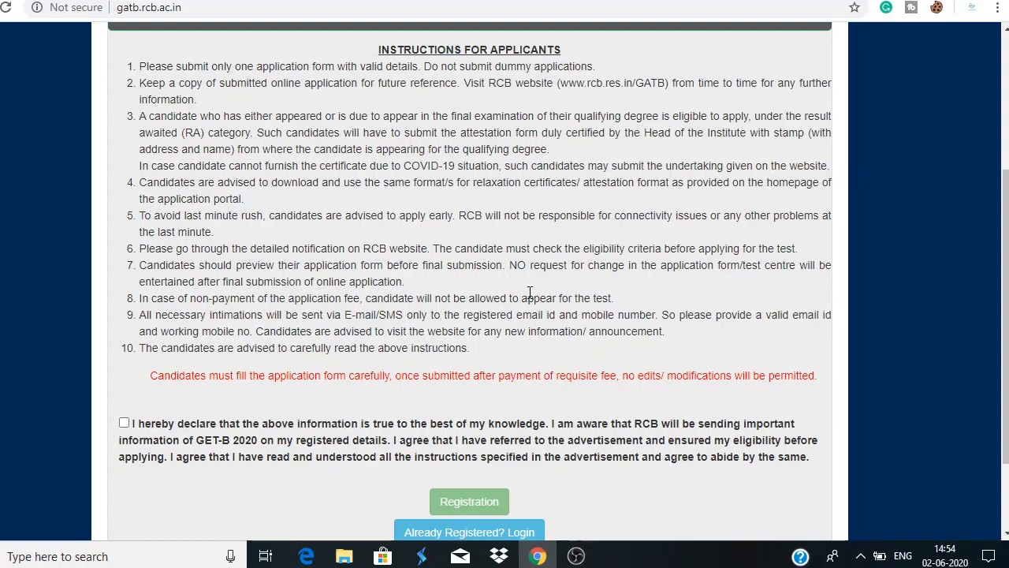
pyautogui.scroll(-2, 534, 393)
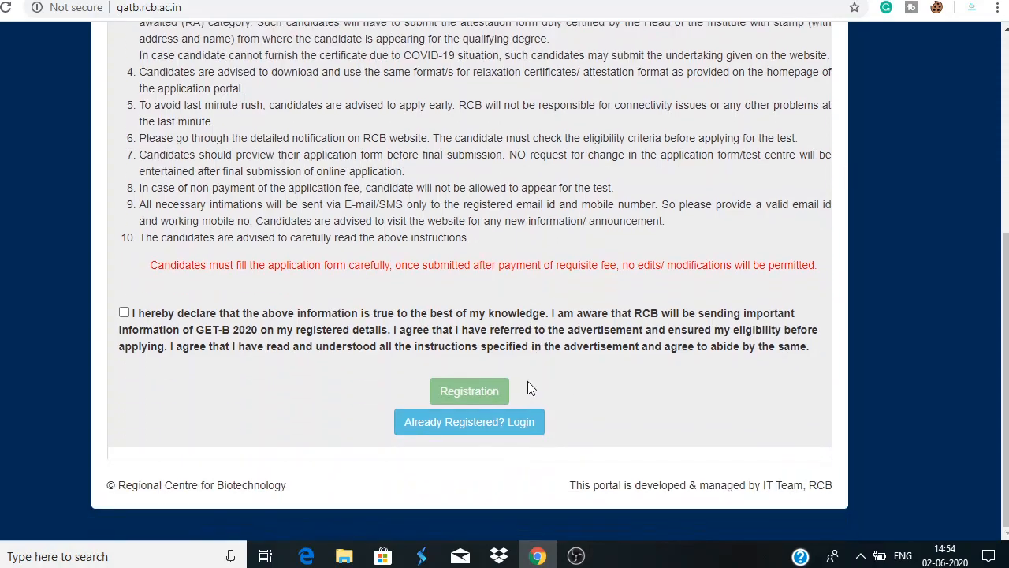
pyautogui.click(123, 312)
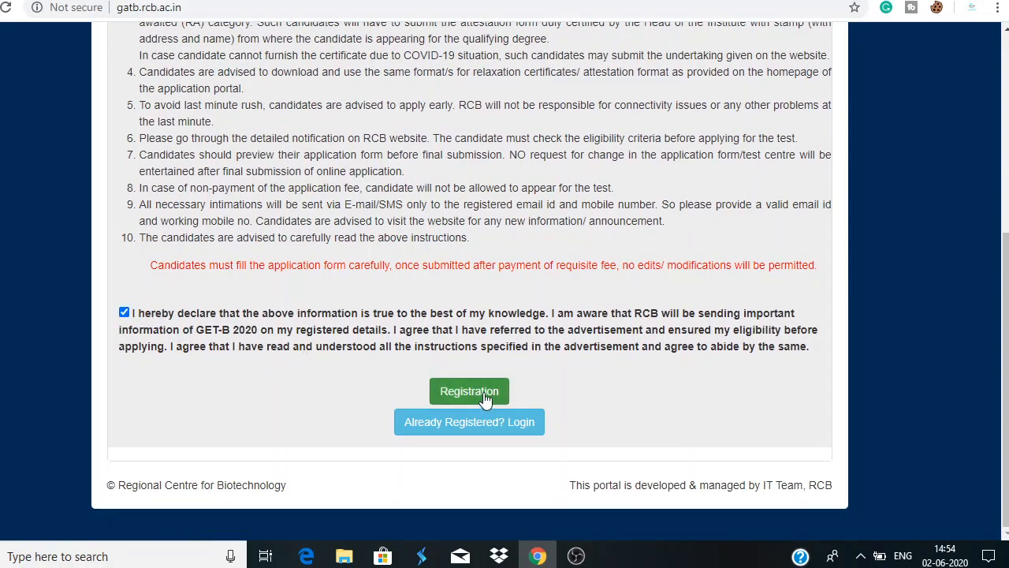
pyautogui.click(483, 396)
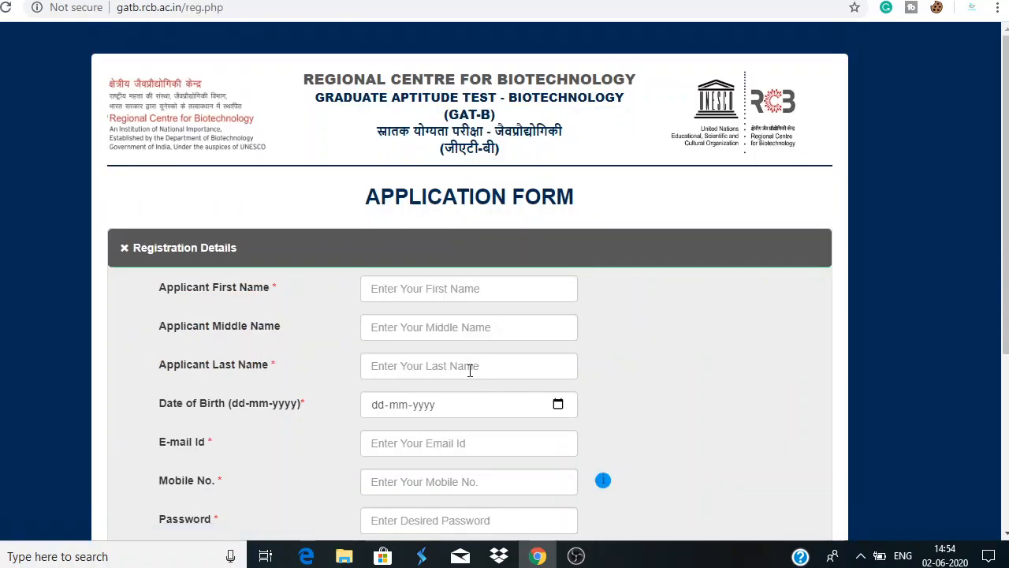
# Enter the applicant's first name and fill the last name from a saved suggestion
pyautogui.scroll(-4, 465, 362)
pyautogui.scroll(3, 463, 360)
pyautogui.scroll(-2, 463, 360)
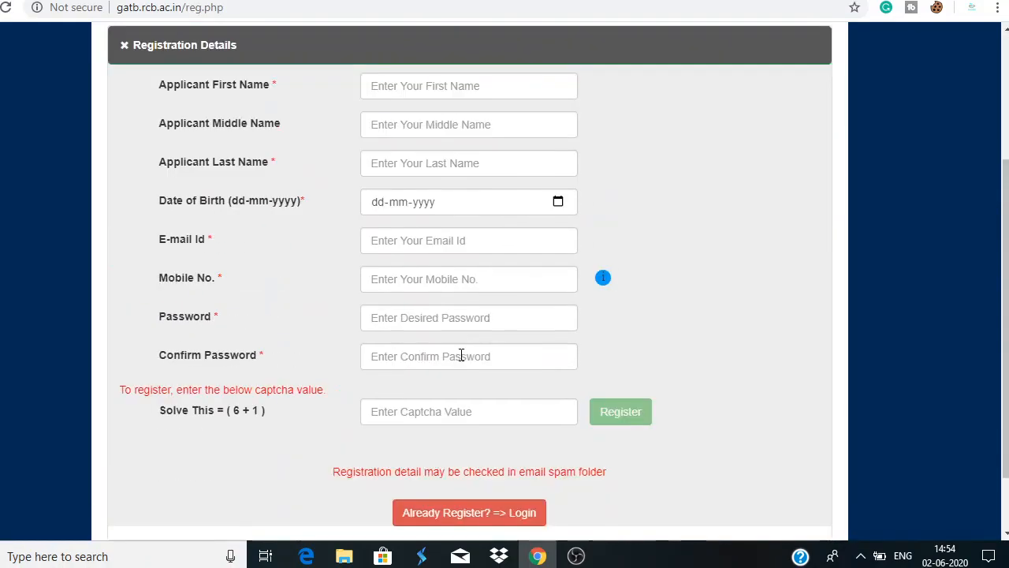
pyautogui.click(399, 85)
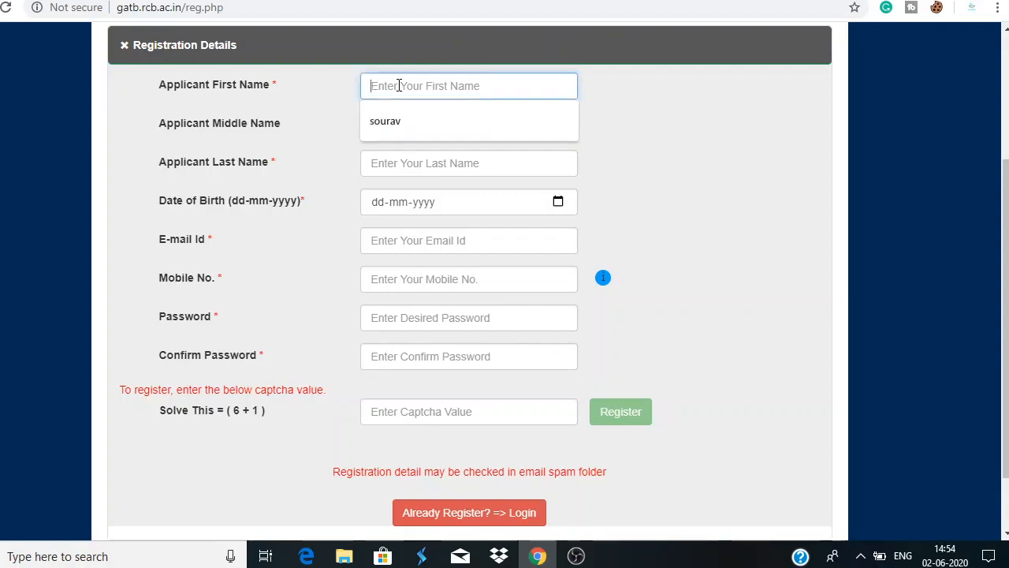
pyautogui.write('gourav')
pyautogui.click(401, 124)
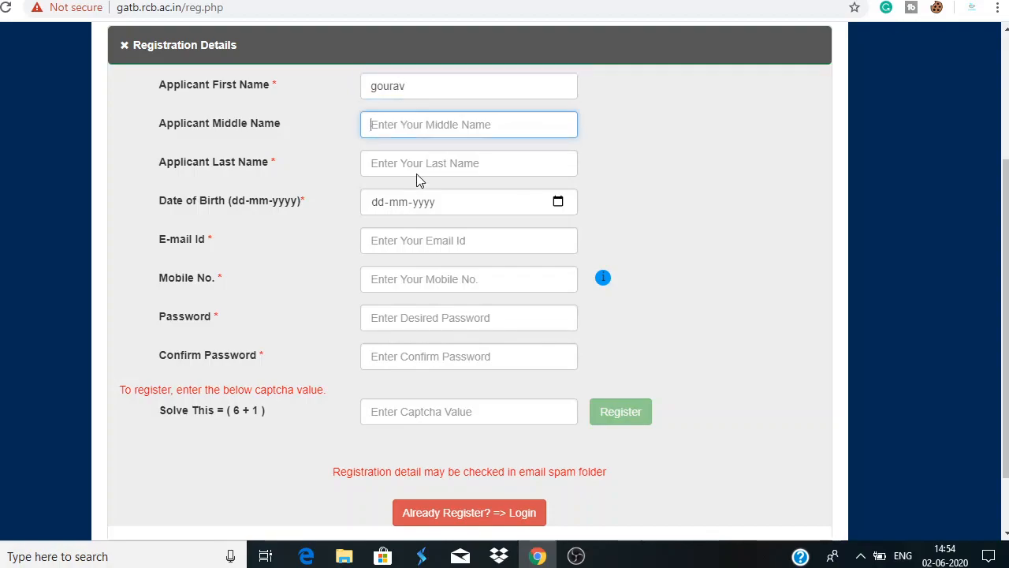
pyautogui.click(416, 167)
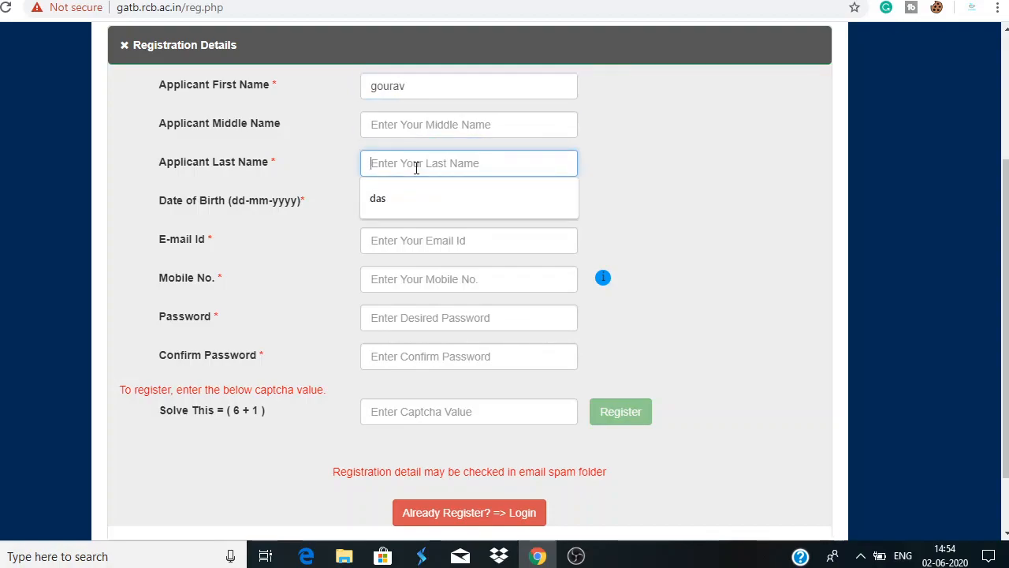
pyautogui.click(433, 198)
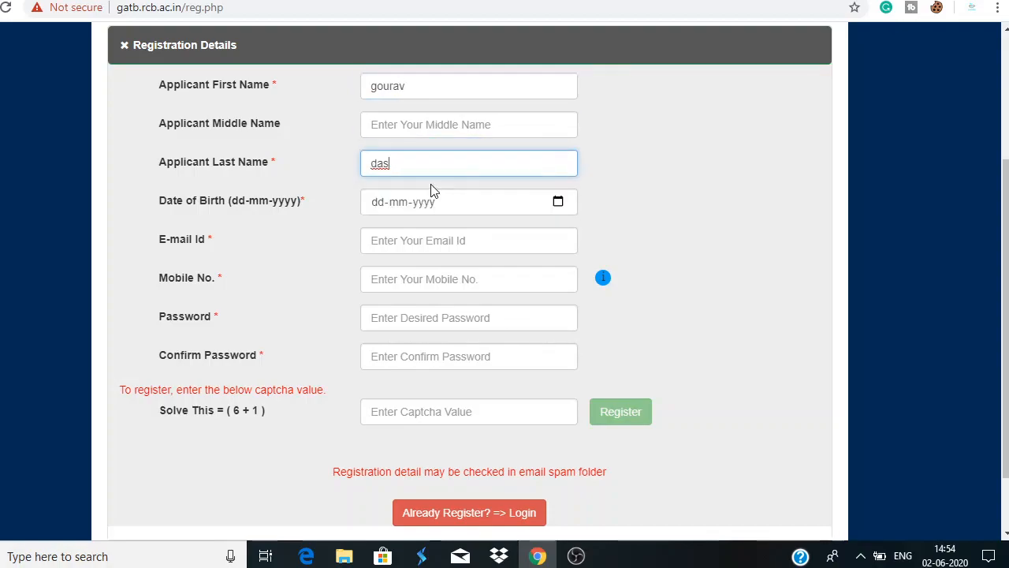
pyautogui.click(499, 207)
pyautogui.click(409, 237)
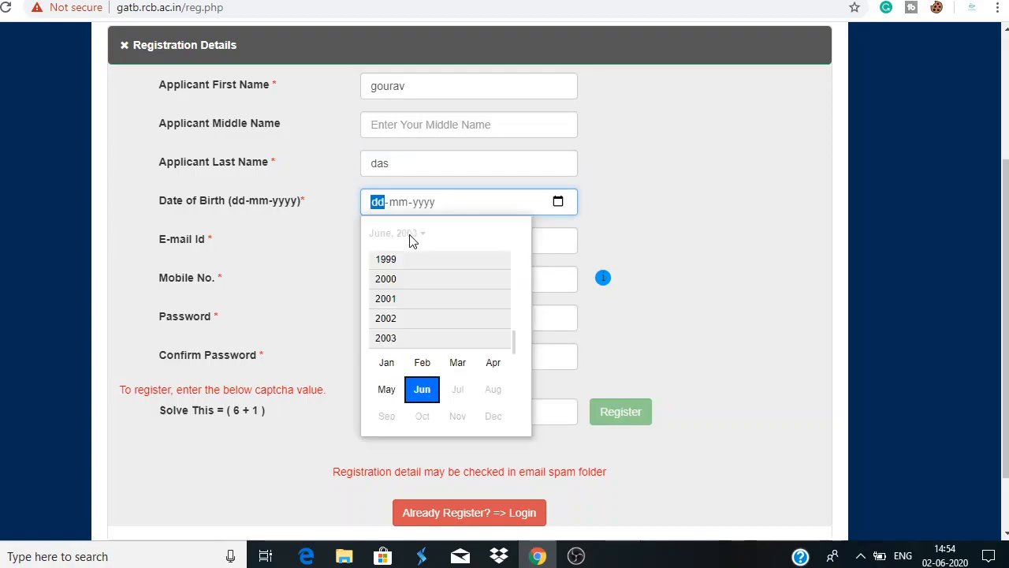
pyautogui.scroll(1, 408, 307)
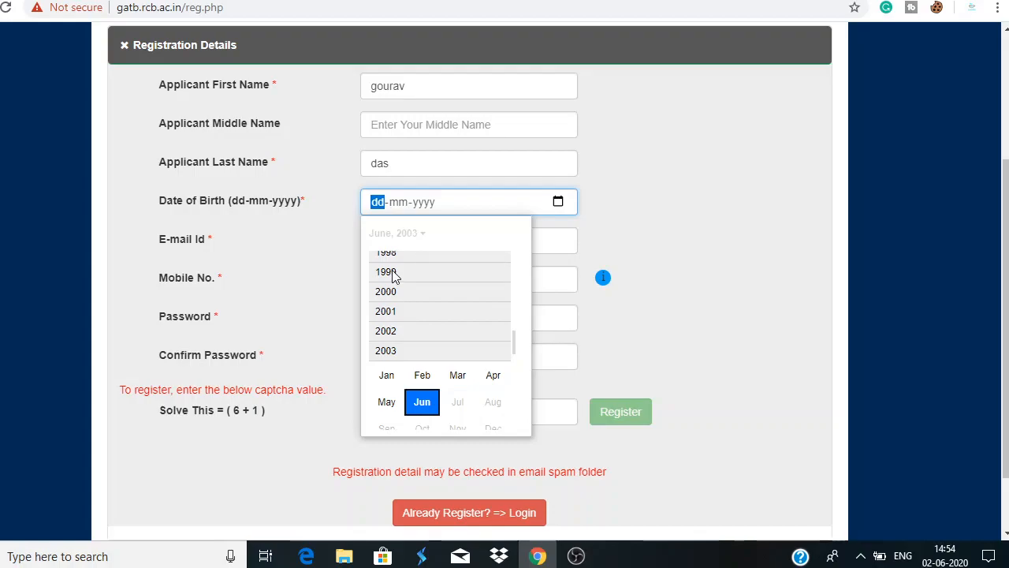
pyautogui.click(394, 274)
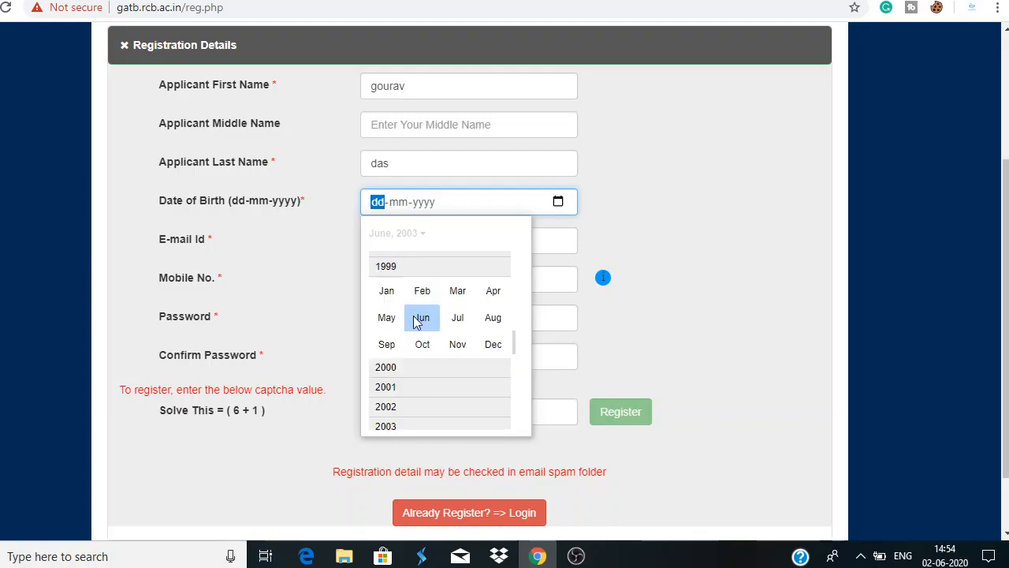
pyautogui.click(458, 319)
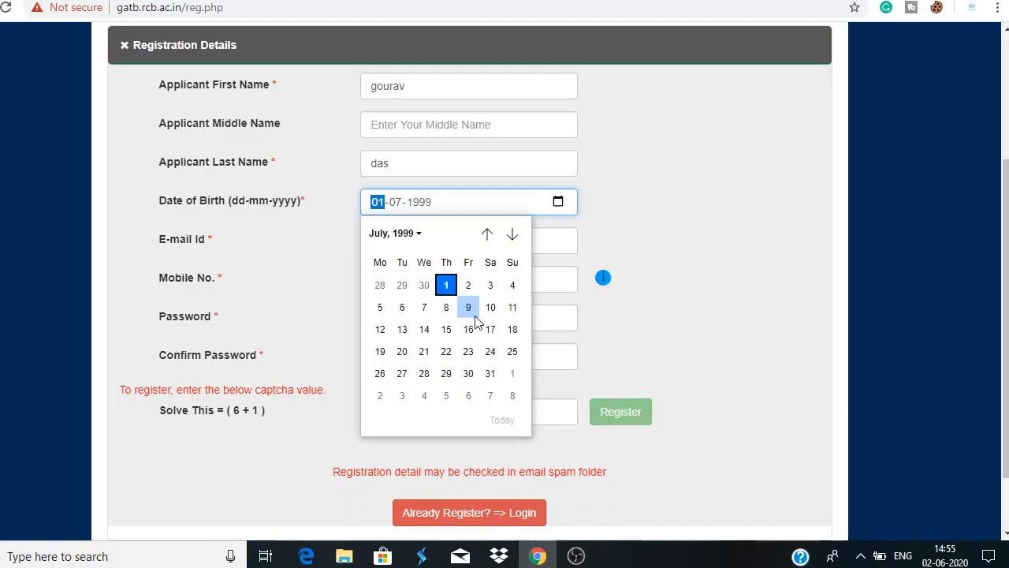
pyautogui.click(490, 373)
# Fill in the e-mail address from saved suggestions, switching to a different saved address
pyautogui.click(462, 240)
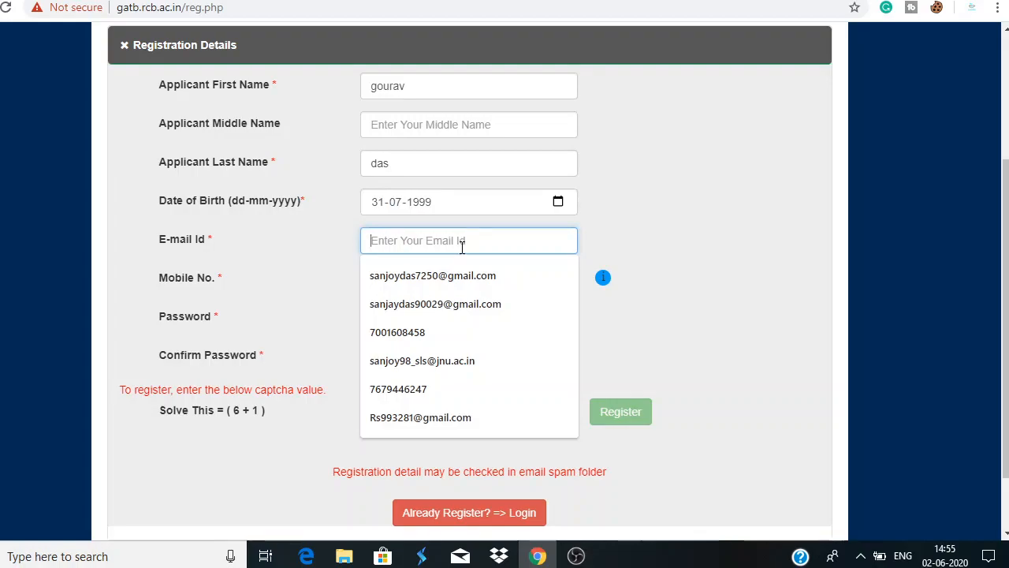
pyautogui.click(465, 278)
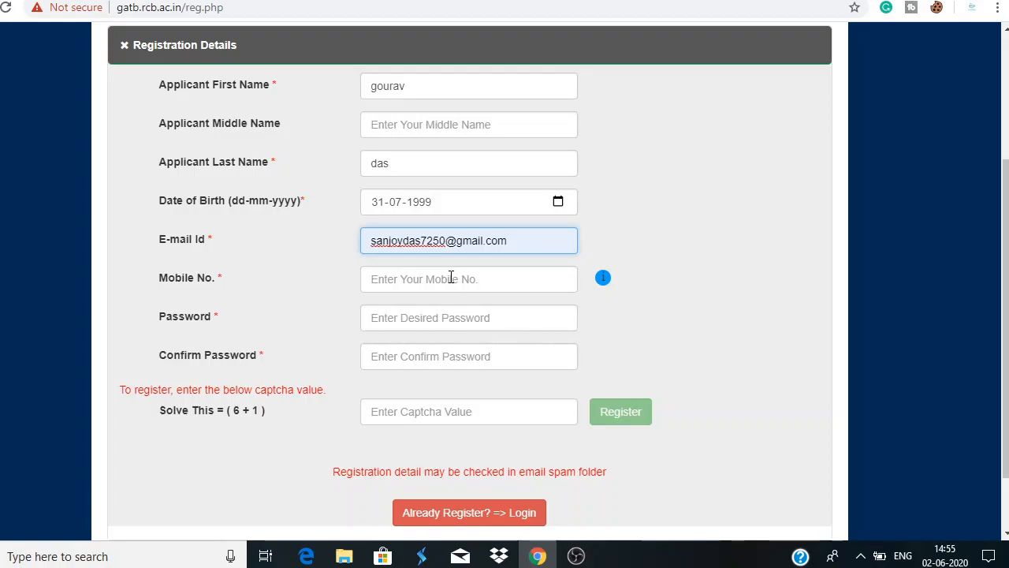
pyautogui.click(458, 241)
pyautogui.click(442, 302)
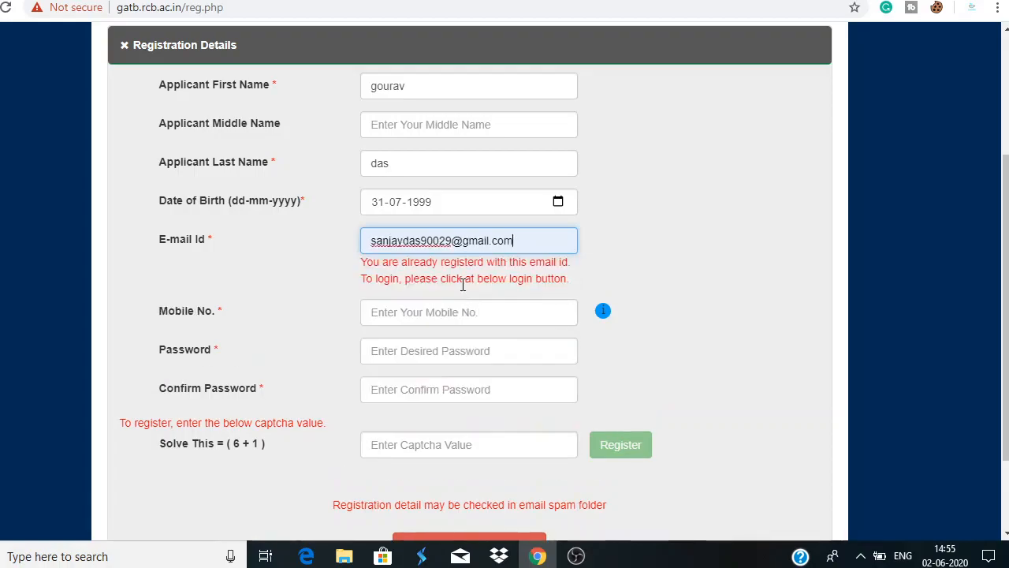
# Enter the mobile number, the account password and its matching confirmation
pyautogui.click(475, 307)
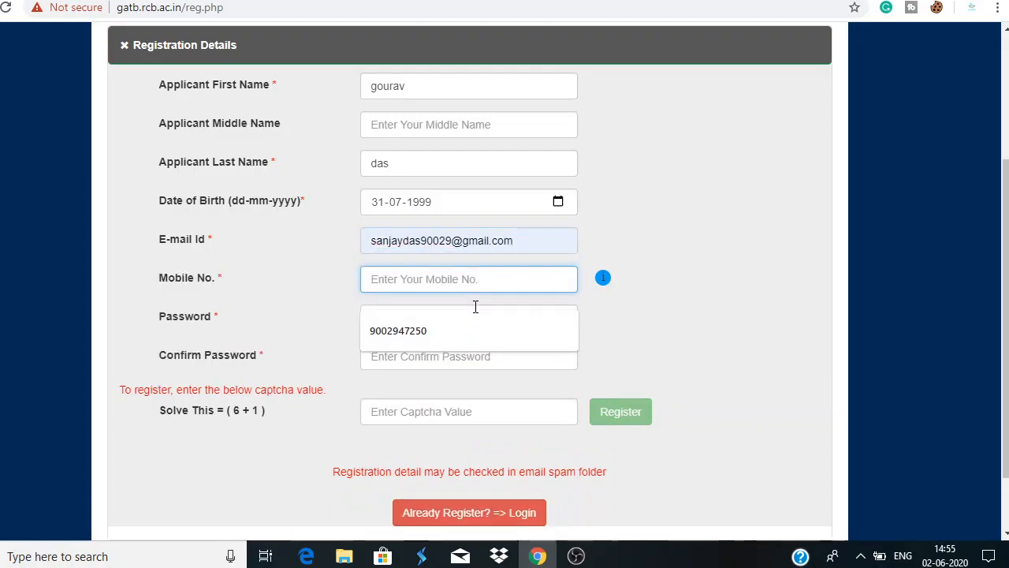
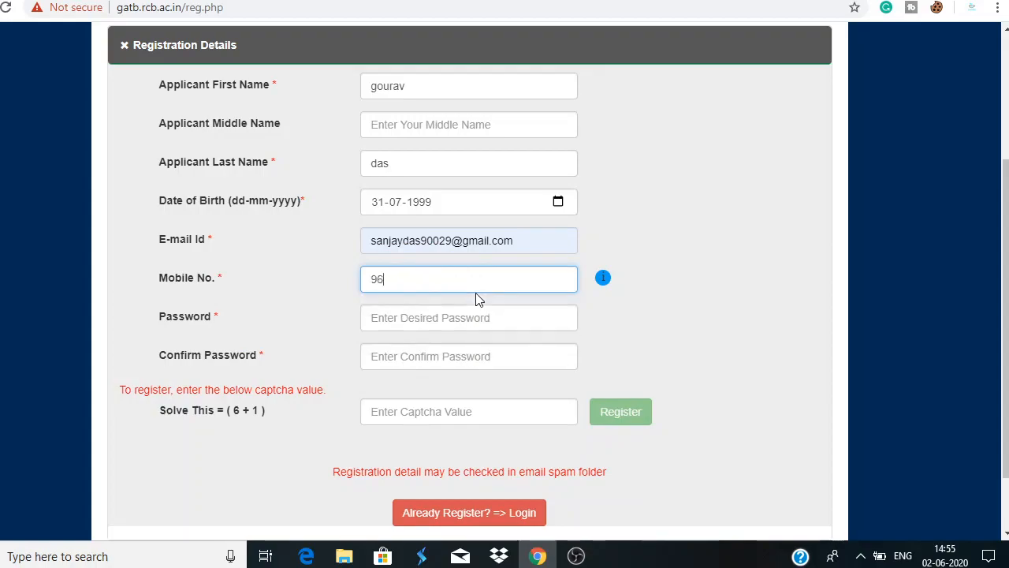
pyautogui.click(500, 318)
pyautogui.write('g')
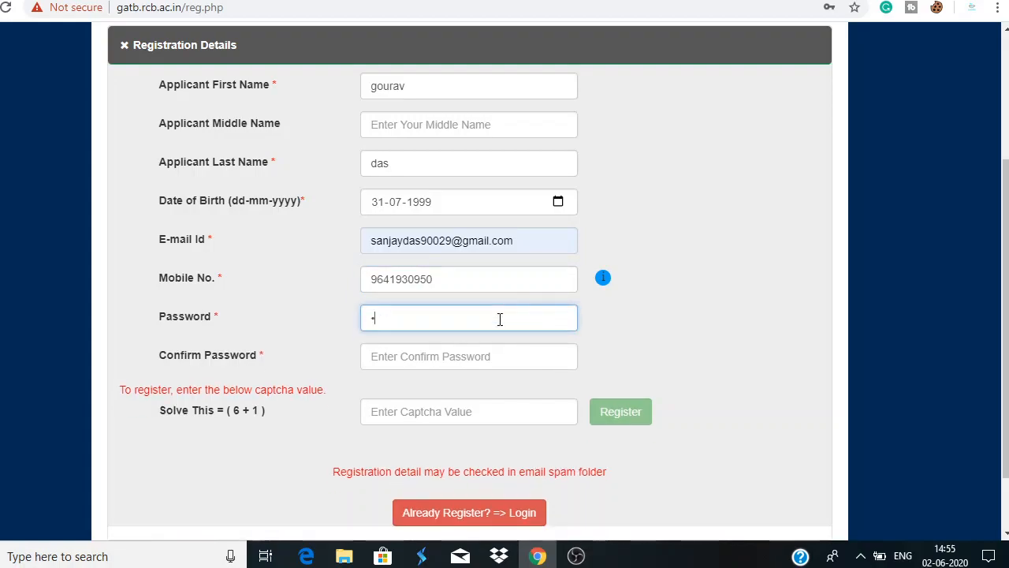
pyautogui.write('•••••••••••')
pyautogui.click(412, 358)
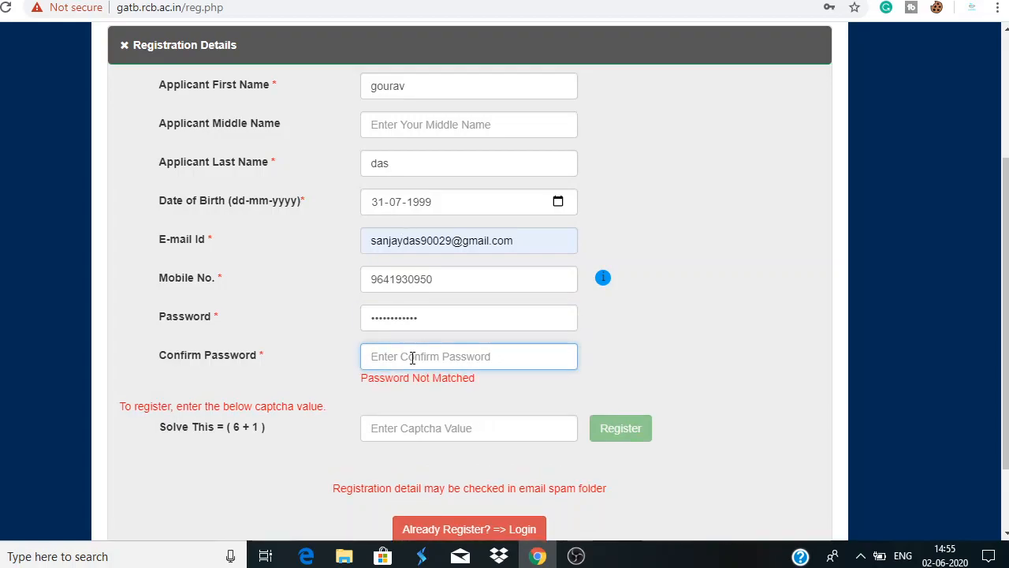
pyautogui.write('•')
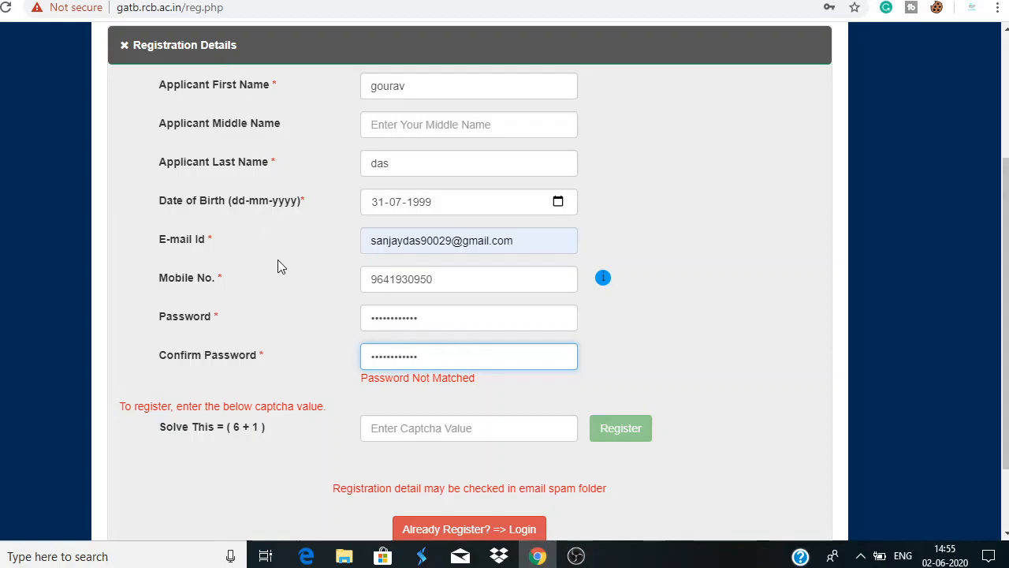
# Answer the 6 + 1 captcha with 7
pyautogui.click(405, 428)
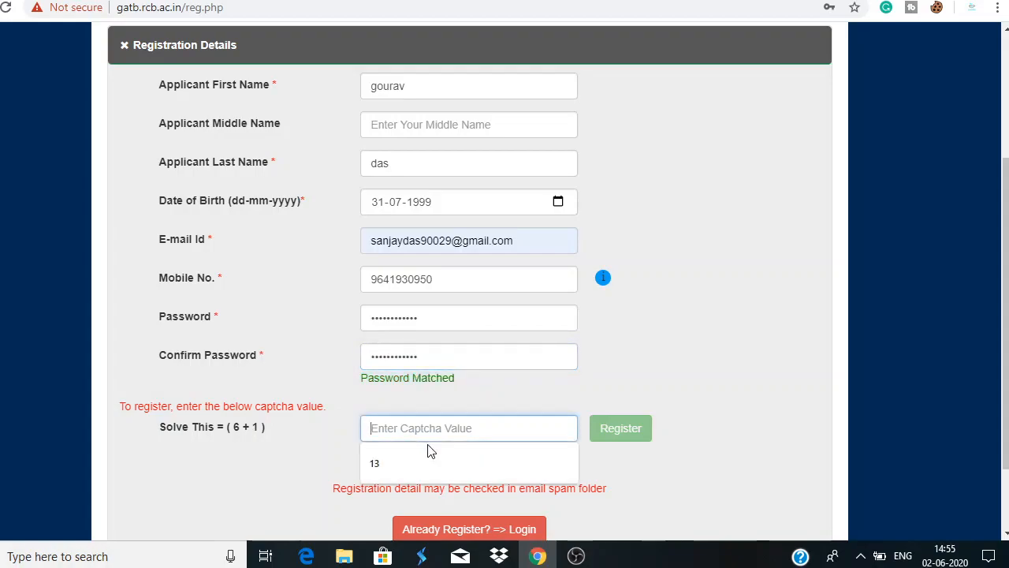
pyautogui.write('7')
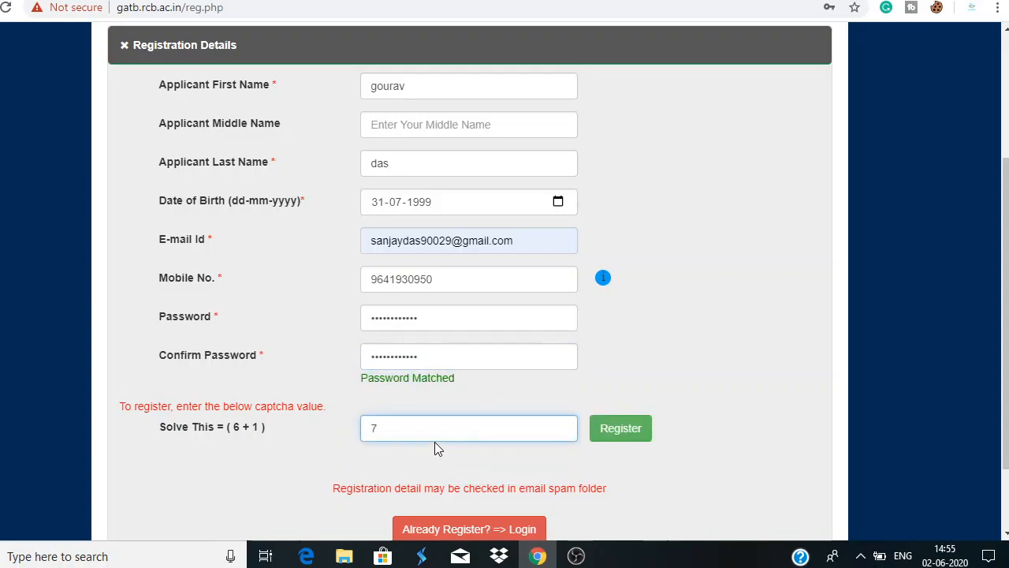
pyautogui.scroll(-1, 435, 445)
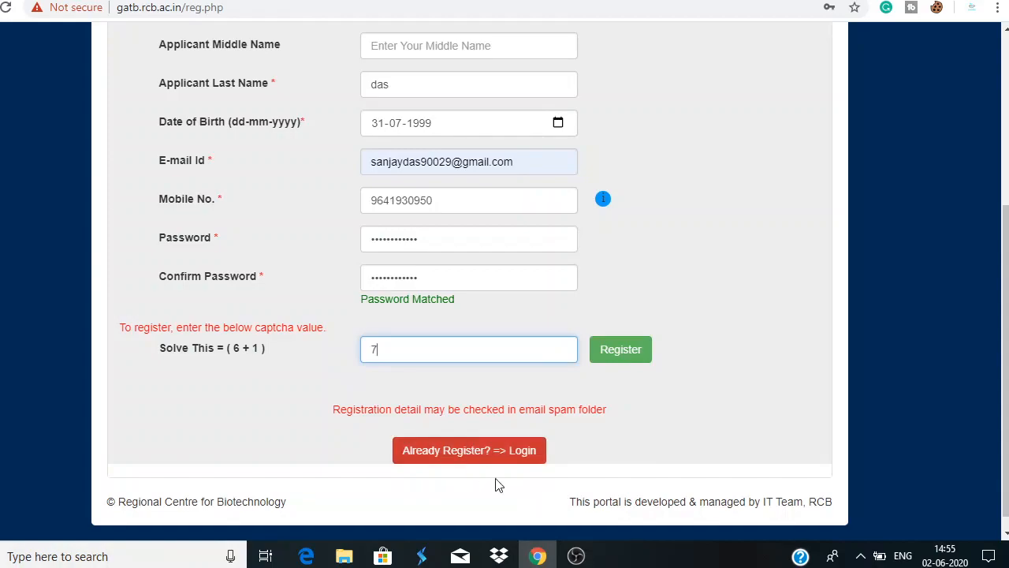
# Submit the registration and confirm the 'Once Submit, Details can not be changed' prompt
pyautogui.click(619, 358)
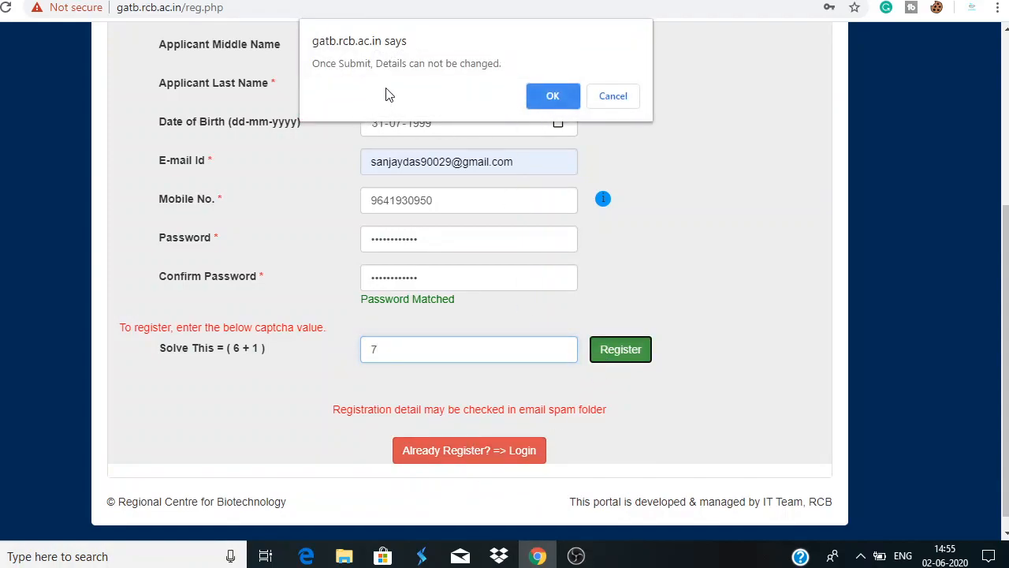
pyautogui.click(553, 96)
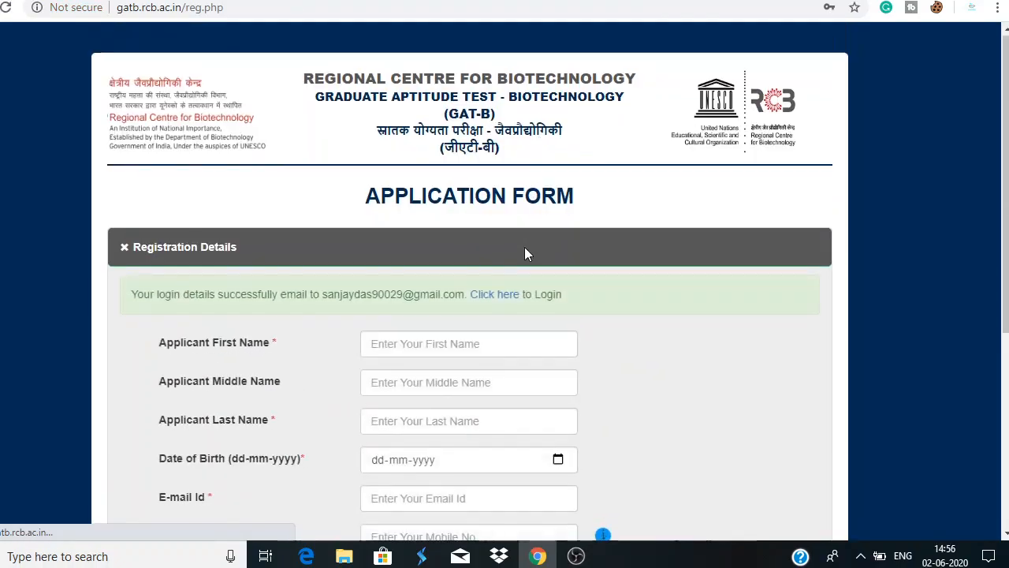
pyautogui.scroll(-3, 525, 247)
pyautogui.scroll(2, 527, 254)
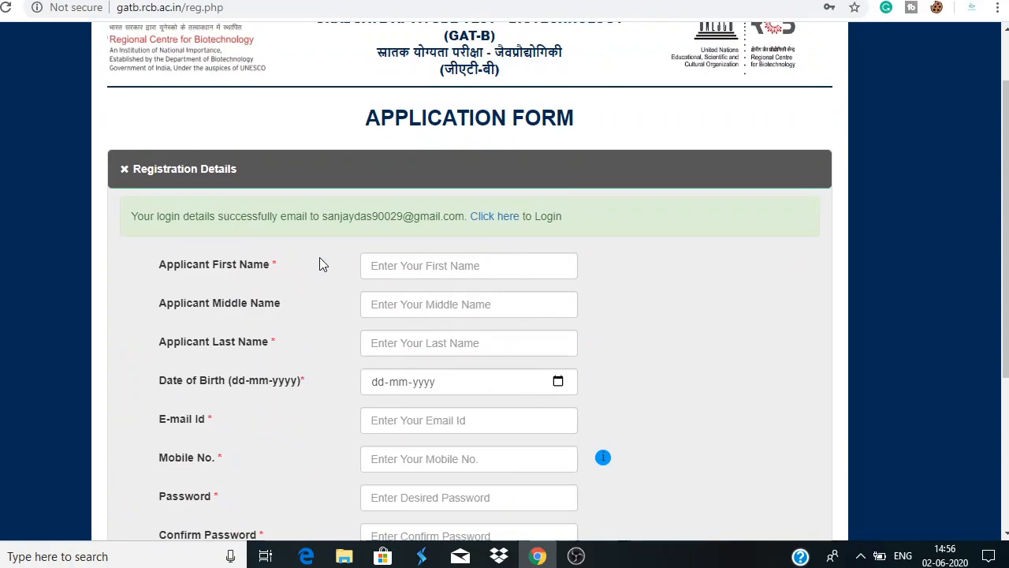
# Log in with the registered e-mail and password, declining the browser's save-password offer
pyautogui.click(489, 224)
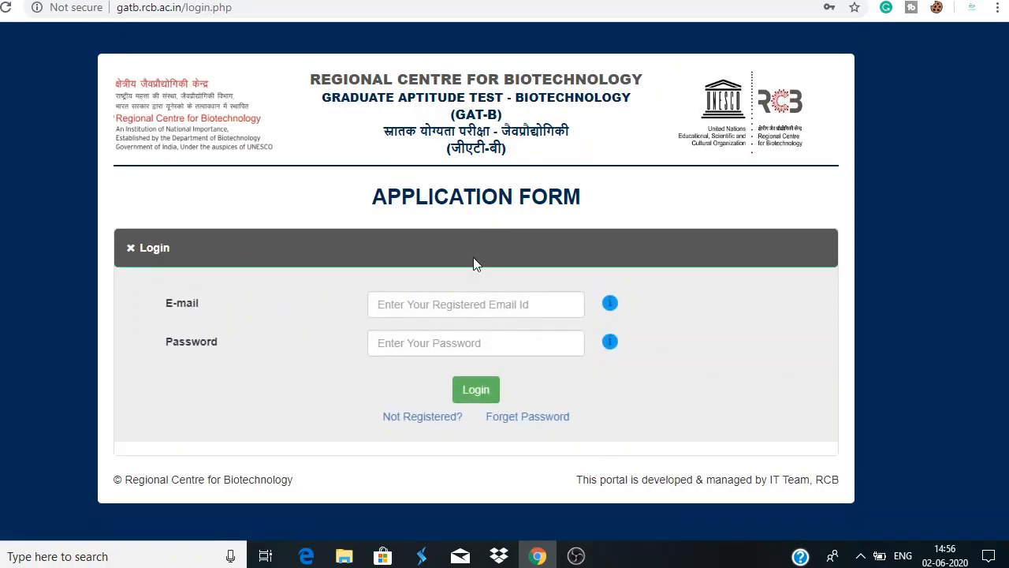
pyautogui.click(468, 295)
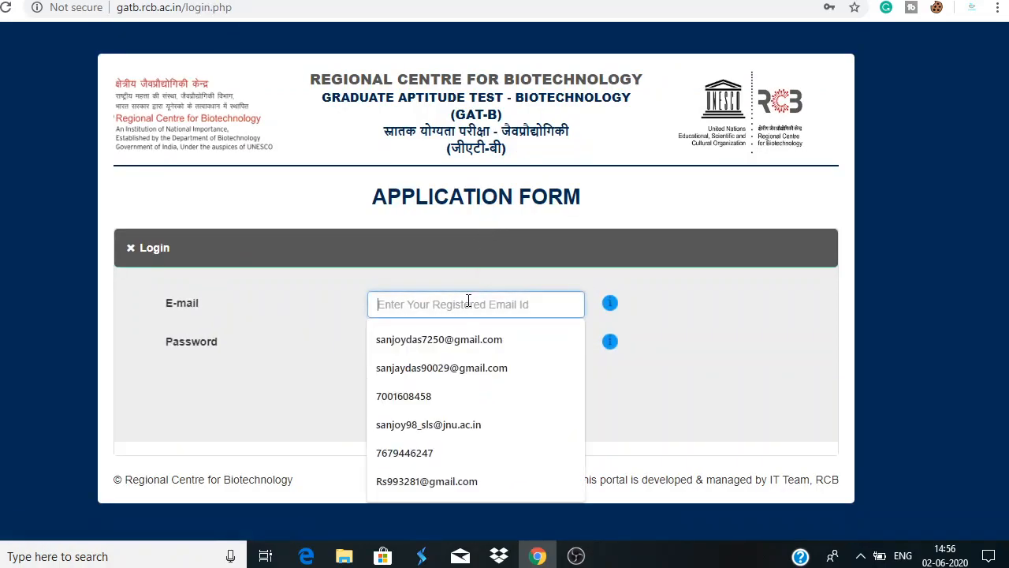
pyautogui.click(464, 365)
pyautogui.click(465, 347)
pyautogui.write('•••••')
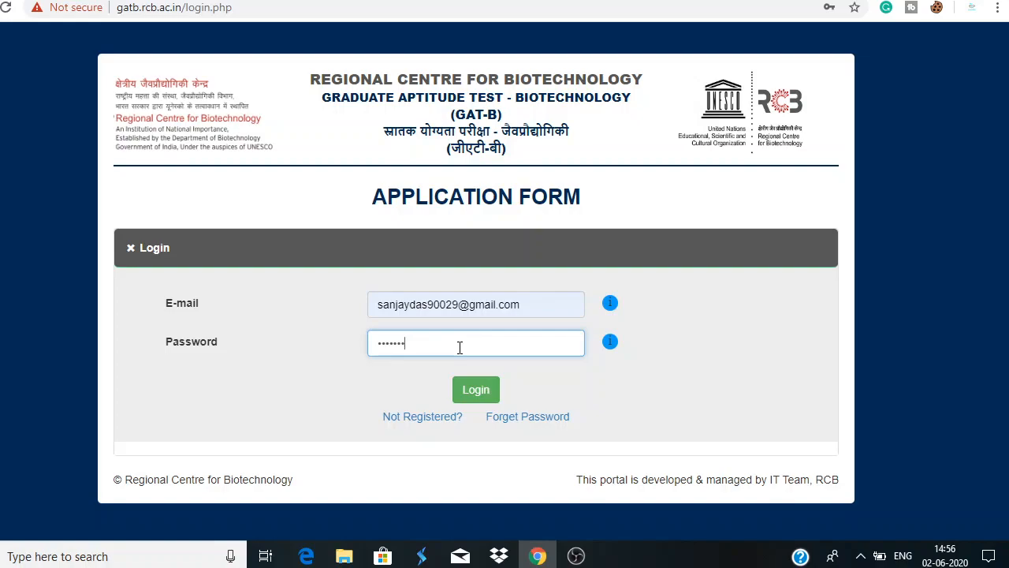
pyautogui.press('BackSpace')
pyautogui.press('BackSpace')
pyautogui.press('BackSpace')
pyautogui.press('BackSpace')
pyautogui.press('BackSpace')
pyautogui.press('BackSpace')
pyautogui.write('••••••')
pyautogui.press('BackSpace')
pyautogui.press('BackSpace')
pyautogui.press('BackSpace')
pyautogui.press('BackSpace')
pyautogui.press('BackSpace')
pyautogui.press('BackSpace')
pyautogui.write('•••••••')
pyautogui.click(470, 398)
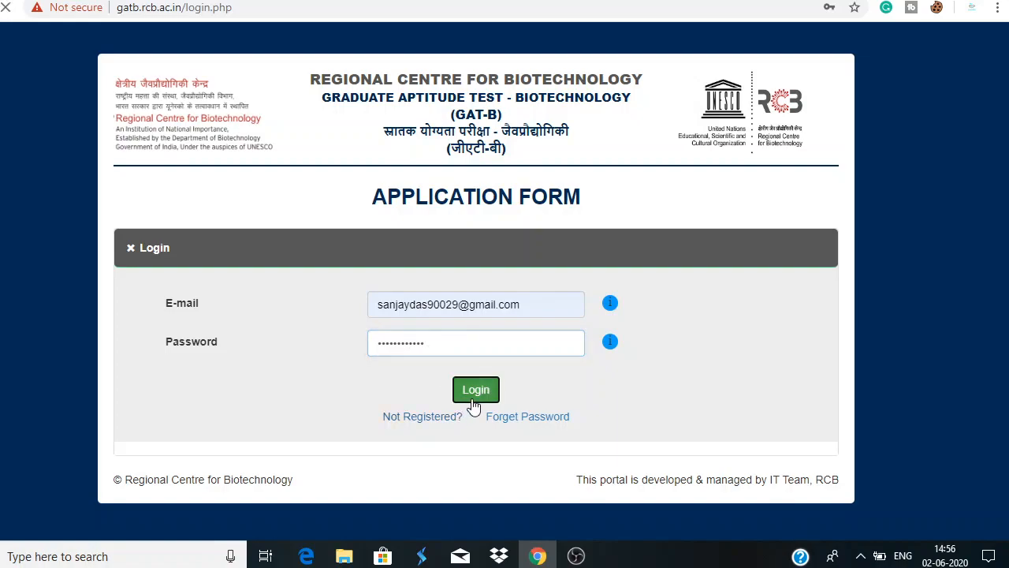
pyautogui.scroll(-1, 552, 355)
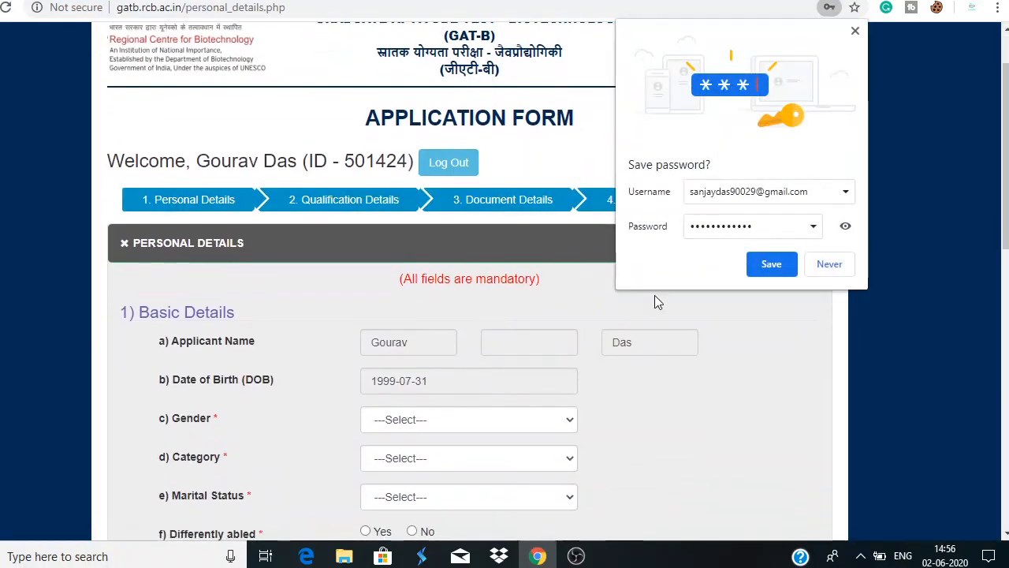
pyautogui.click(854, 34)
pyautogui.scroll(-2, 450, 500)
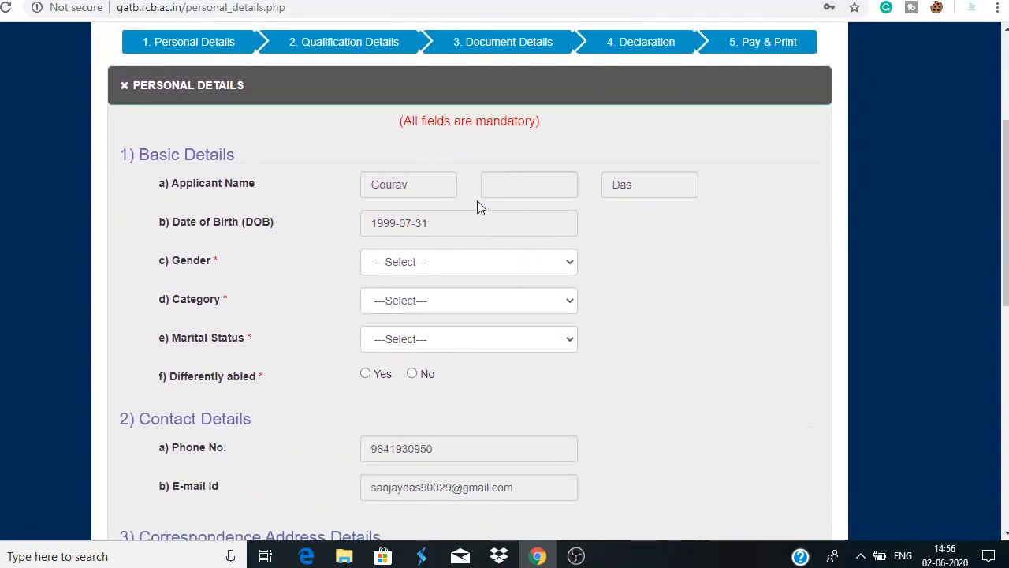
# Set gender Male, category 1. General, marital status Single and differently abled No
pyautogui.click(432, 268)
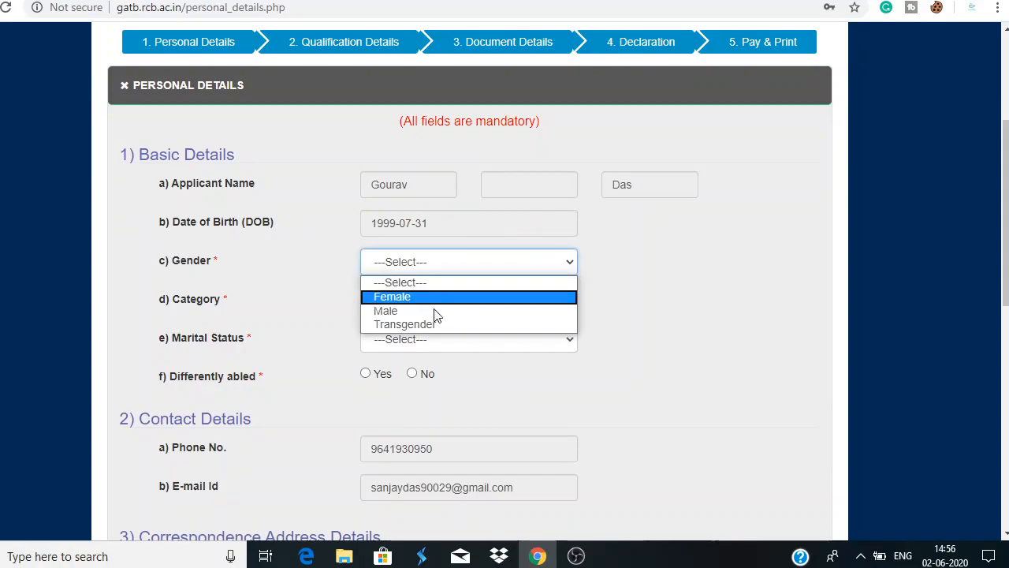
pyautogui.click(436, 311)
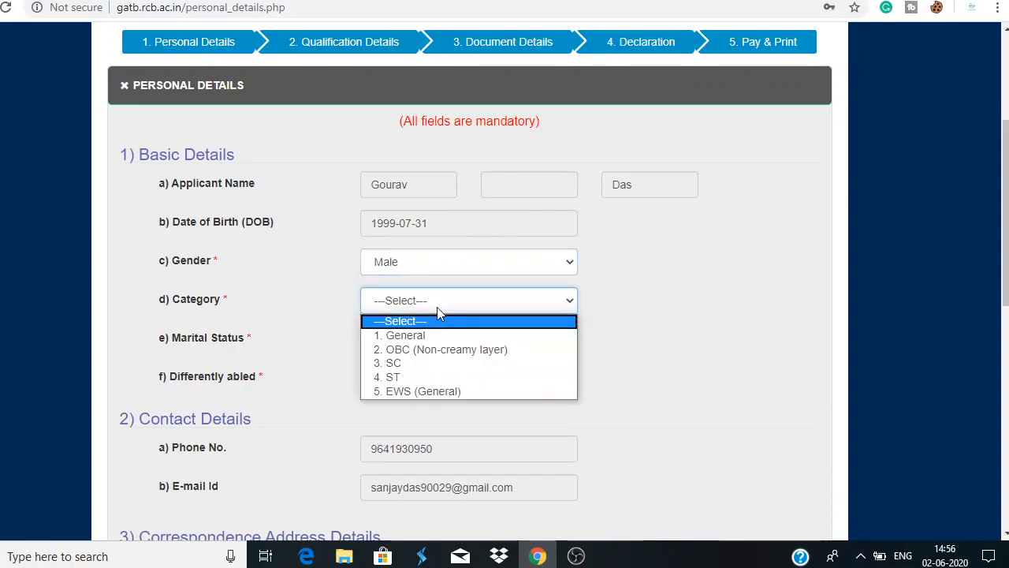
pyautogui.click(440, 335)
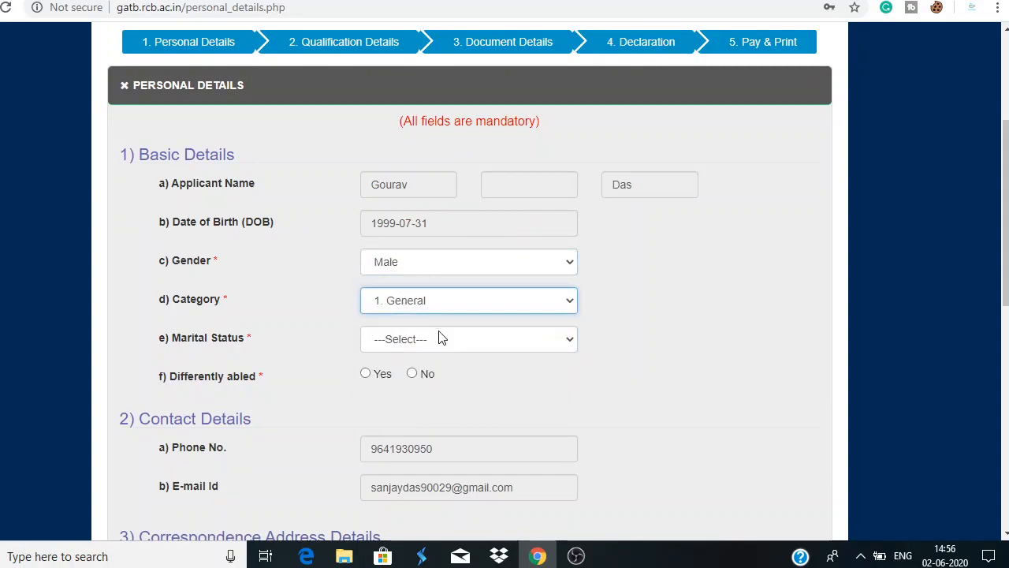
pyautogui.click(447, 299)
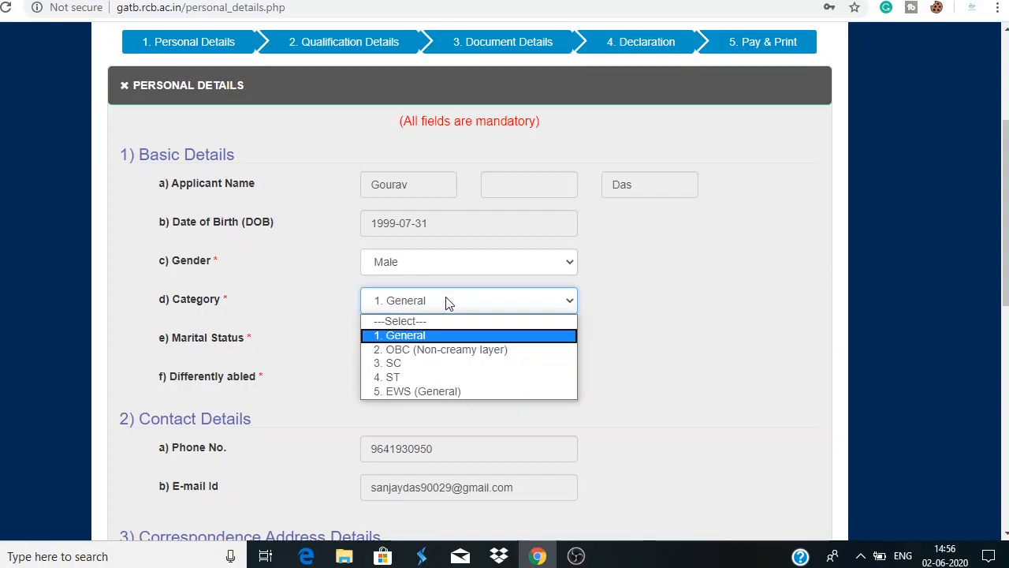
pyautogui.click(446, 303)
pyautogui.click(441, 338)
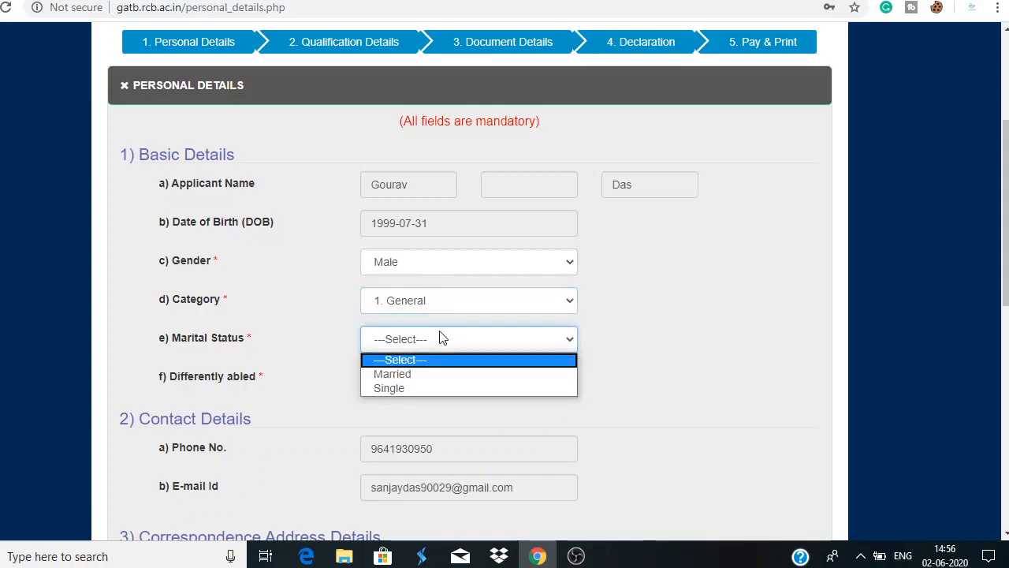
pyautogui.click(435, 387)
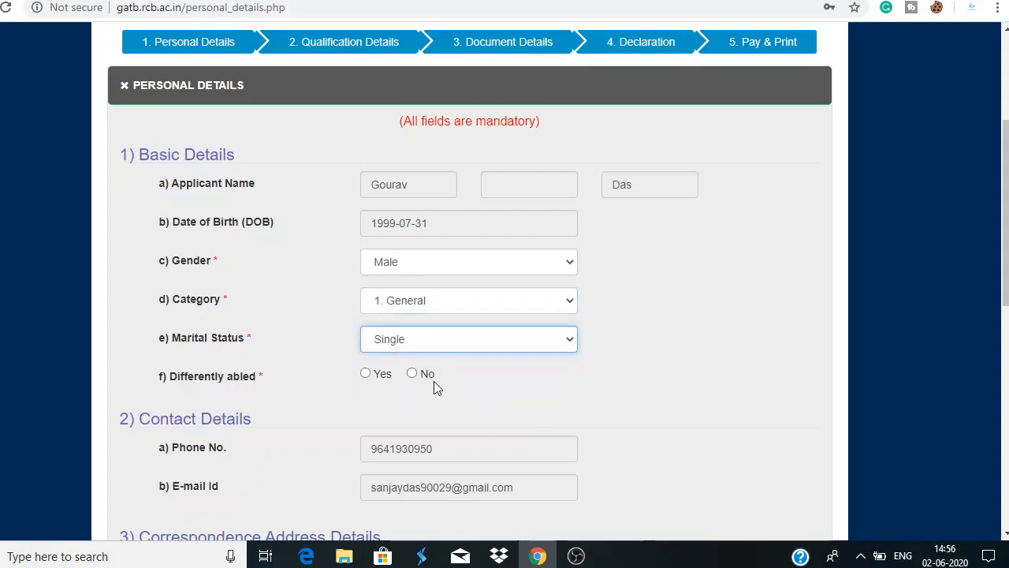
pyautogui.scroll(-2, 476, 339)
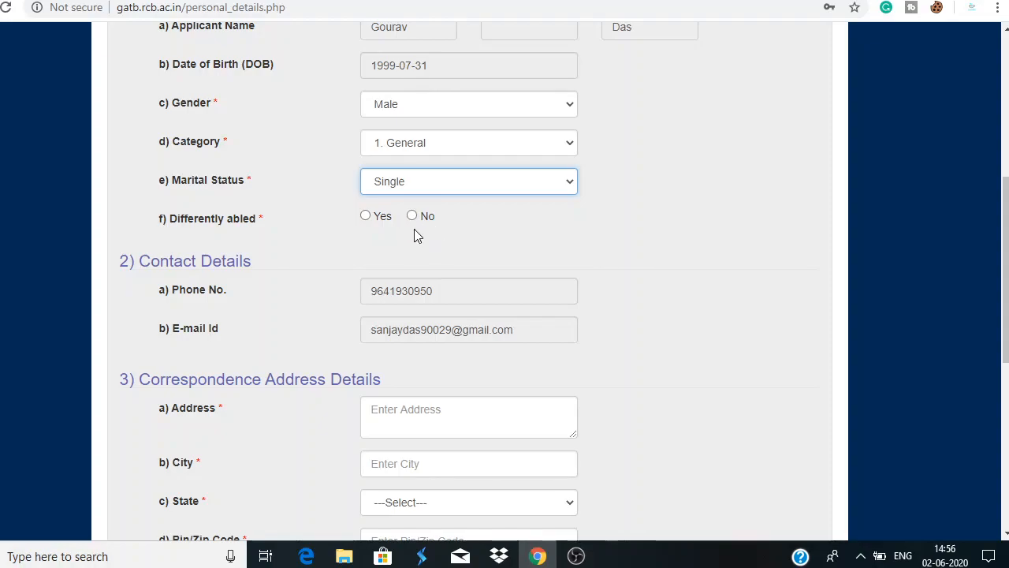
pyautogui.click(414, 216)
# Autofill the correspondence address from saved details and retype the address line
pyautogui.scroll(-3, 444, 260)
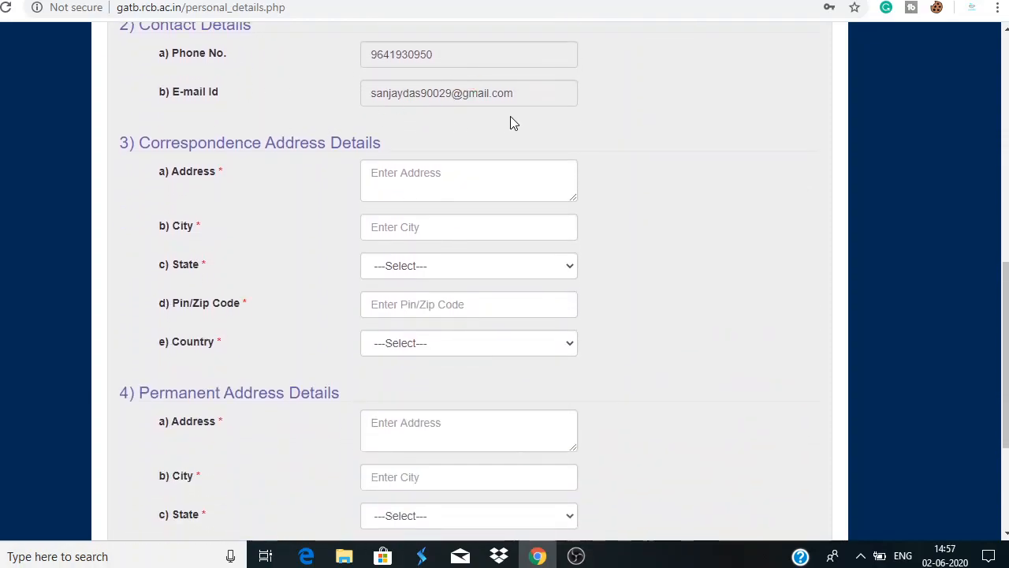
pyautogui.scroll(-1, 483, 158)
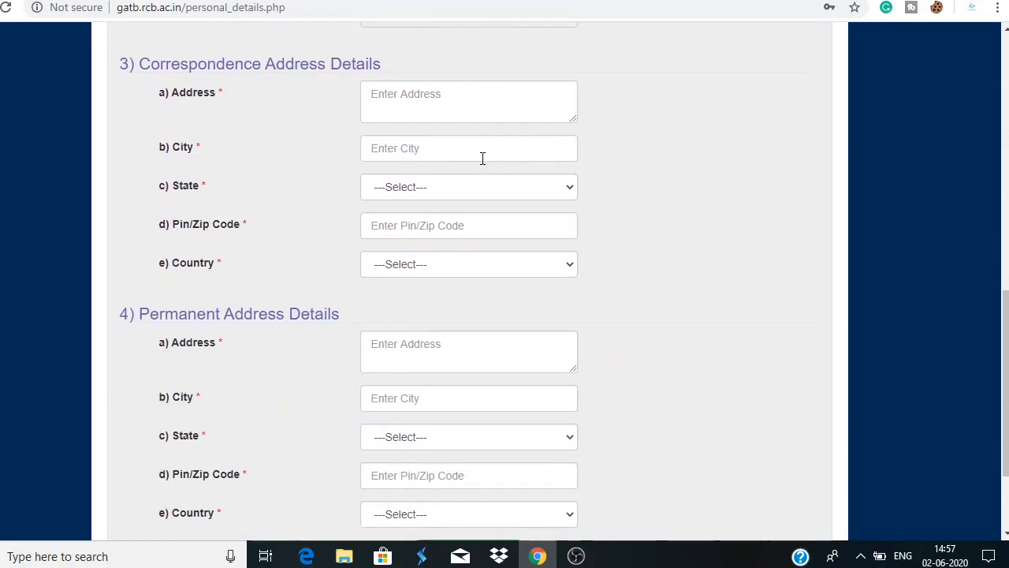
pyautogui.click(384, 97)
pyautogui.click(411, 149)
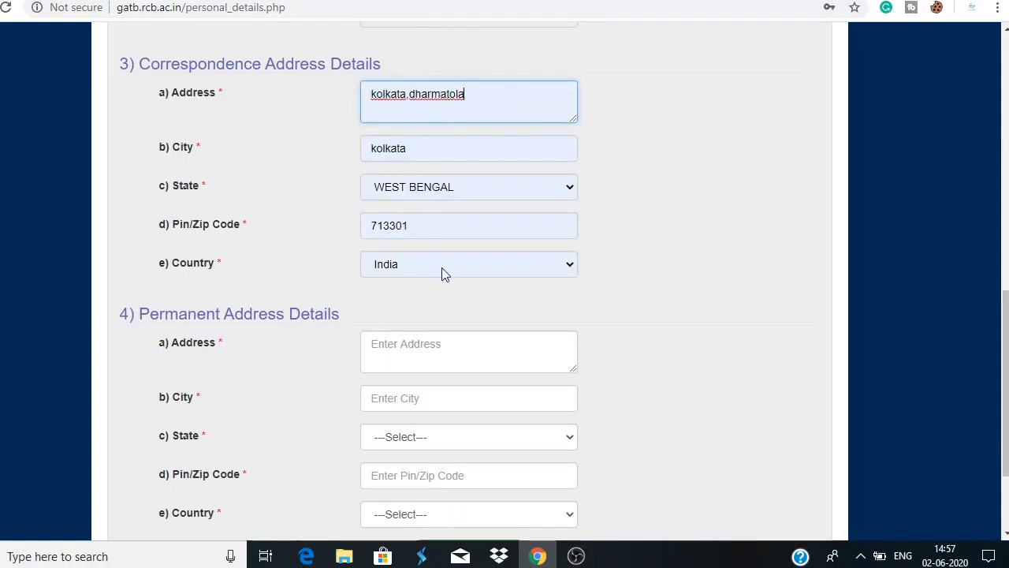
pyautogui.click(484, 100)
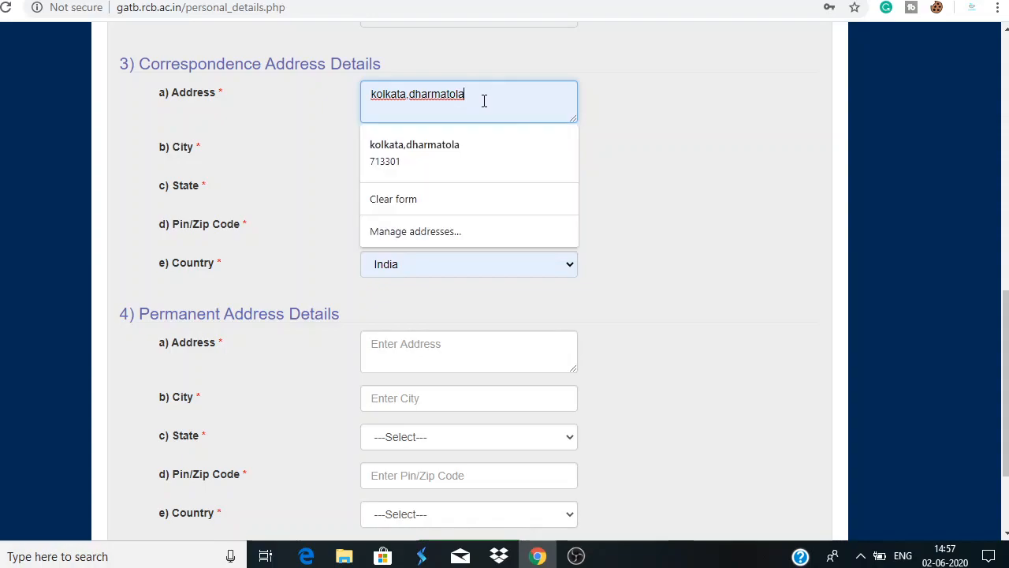
pyautogui.press('BackSpace')
pyautogui.press('BackSpace')
pyautogui.press('BackSpace')
pyautogui.press('BackSpace')
pyautogui.press('BackSpace')
pyautogui.press('BackSpace')
pyautogui.press('BackSpace')
pyautogui.press('BackSpace')
pyautogui.press('BackSpace')
pyautogui.press('BackSpace')
pyautogui.press('BackSpace')
pyautogui.press('BackSpace')
pyautogui.press('BackSpace')
pyautogui.press('BackSpace')
pyautogui.press('BackSpace')
pyautogui.press('BackSpace')
pyautogui.press('BackSpace')
pyautogui.press('BackSpace')
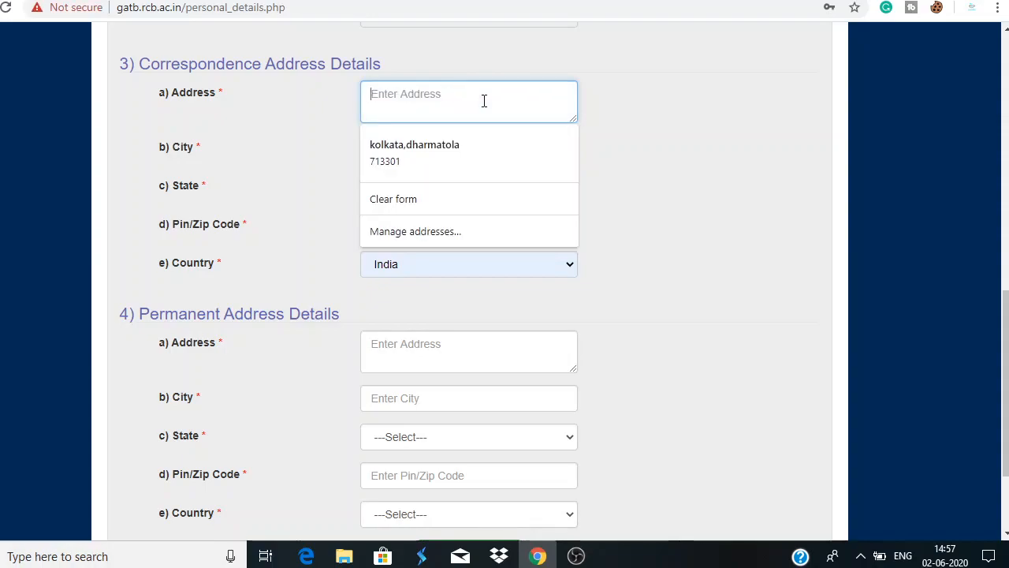
pyautogui.write('as')
pyautogui.write('a')
pyautogui.press('BackSpace')
pyautogui.press('BackSpace')
pyautogui.press('BackSpace')
pyautogui.write('di')
pyautogui.write('urga ')
pyautogui.write('pur')
# Set correspondence city to durgapur, state WEST BENGAL and country India, keeping the pin
pyautogui.click(464, 149)
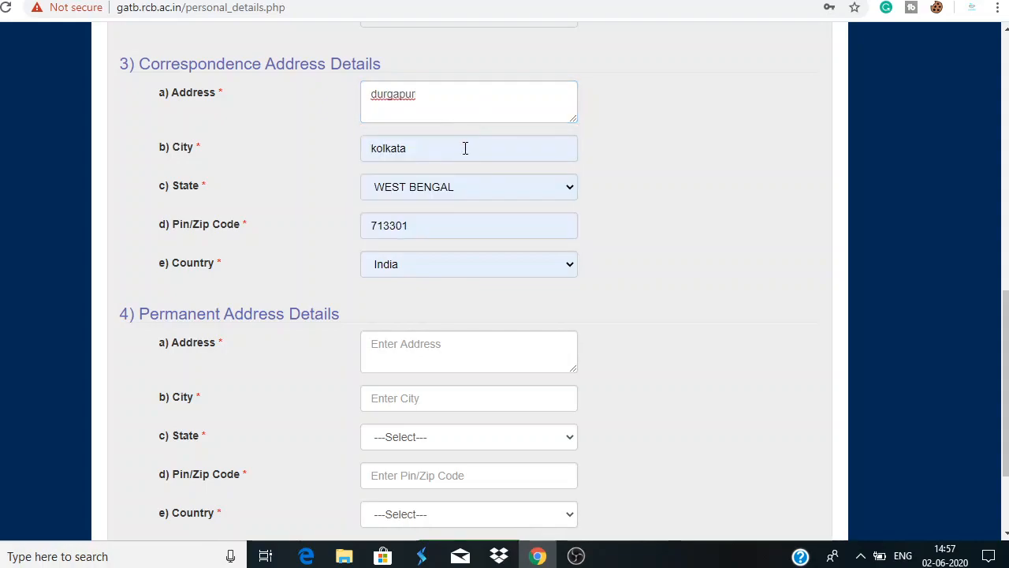
pyautogui.press('BackSpace')
pyautogui.press('BackSpace')
pyautogui.press('BackSpace')
pyautogui.press('BackSpace')
pyautogui.press('BackSpace')
pyautogui.press('BackSpace')
pyautogui.press('BackSpace')
pyautogui.write('durgap')
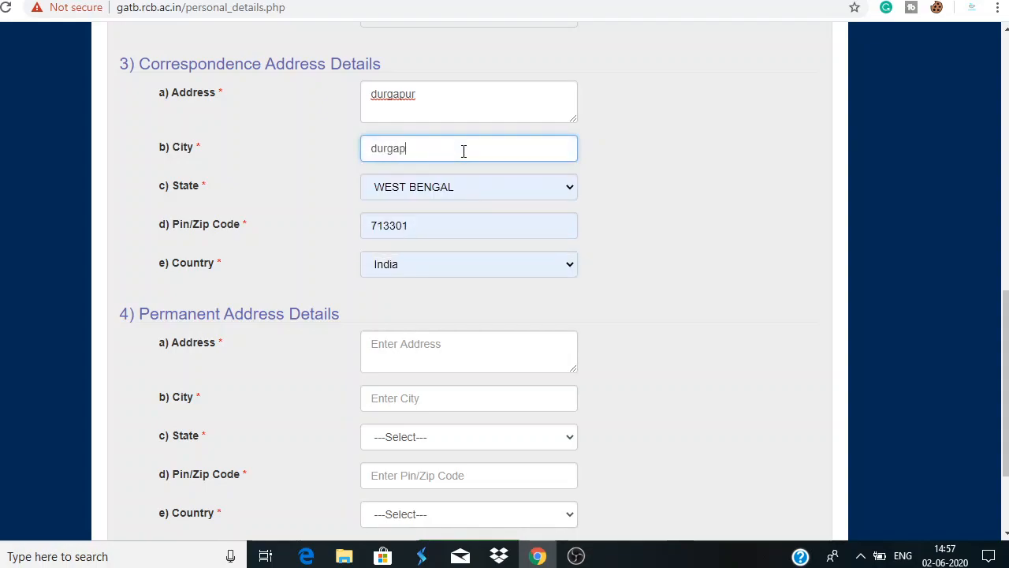
pyautogui.write('uer')
pyautogui.click(489, 187)
pyautogui.scroll(2, 428, 379)
pyautogui.scroll(-2, 429, 382)
pyautogui.click(410, 475)
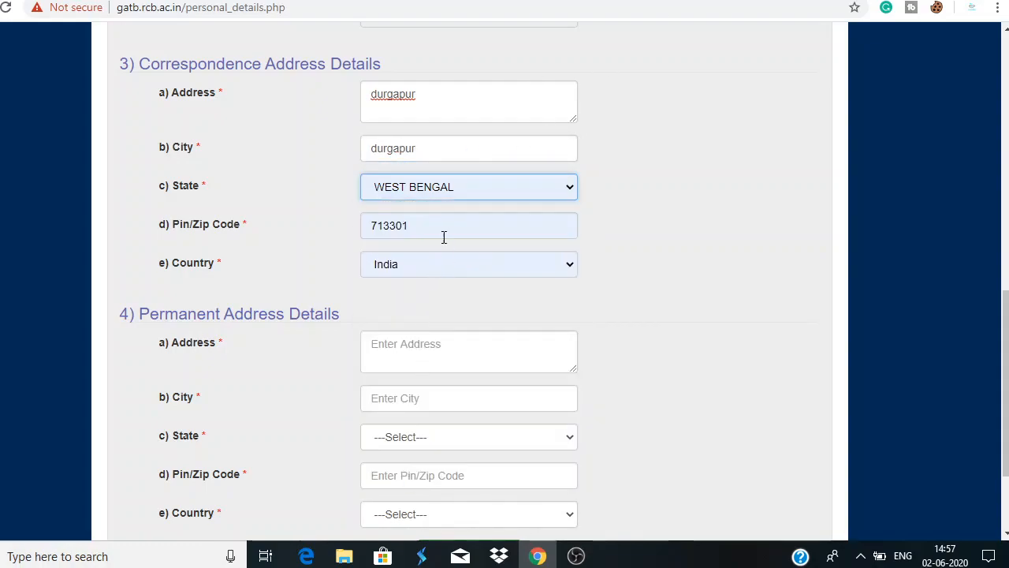
pyautogui.click(444, 225)
pyautogui.click(419, 277)
pyautogui.click(441, 263)
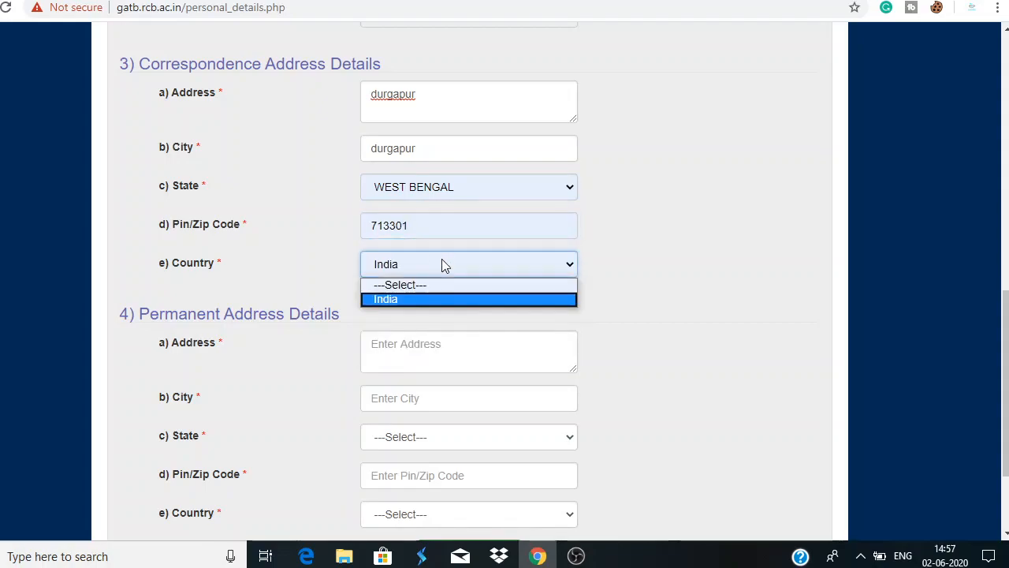
pyautogui.click(436, 299)
pyautogui.scroll(-2, 441, 284)
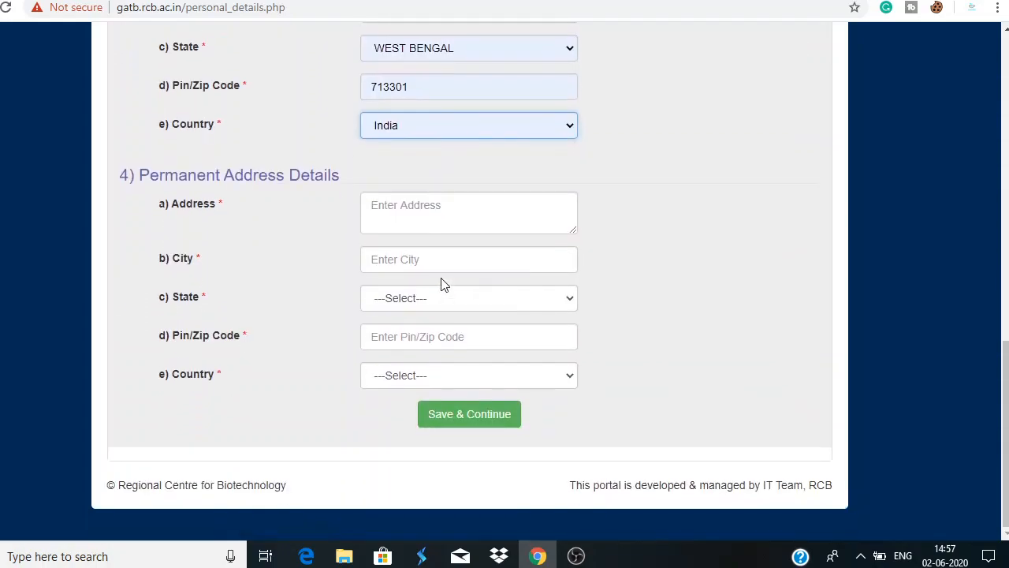
# Enter durgapur as the permanent address and as its city
pyautogui.click(404, 212)
pyautogui.write('durgapur')
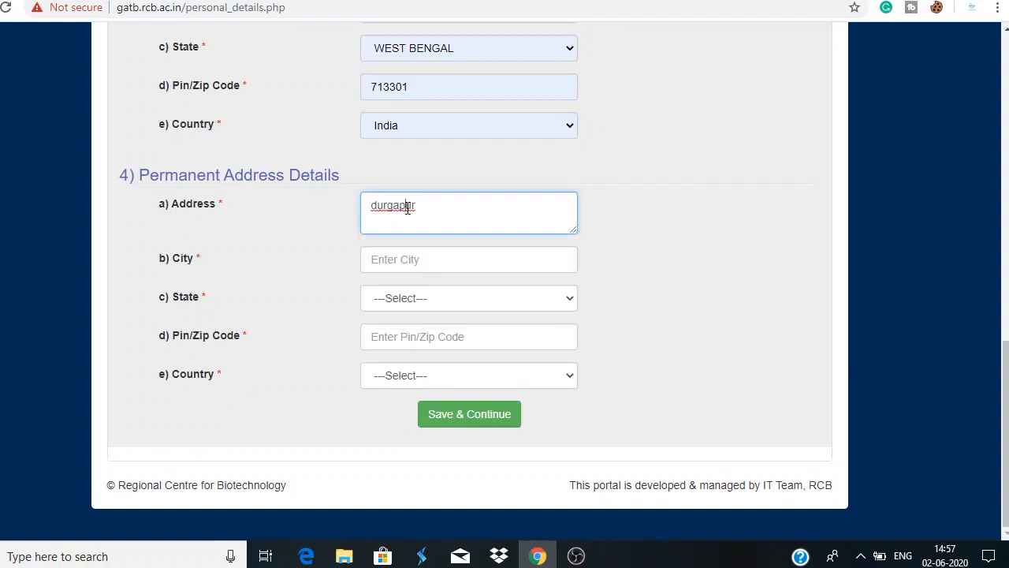
pyautogui.click(426, 264)
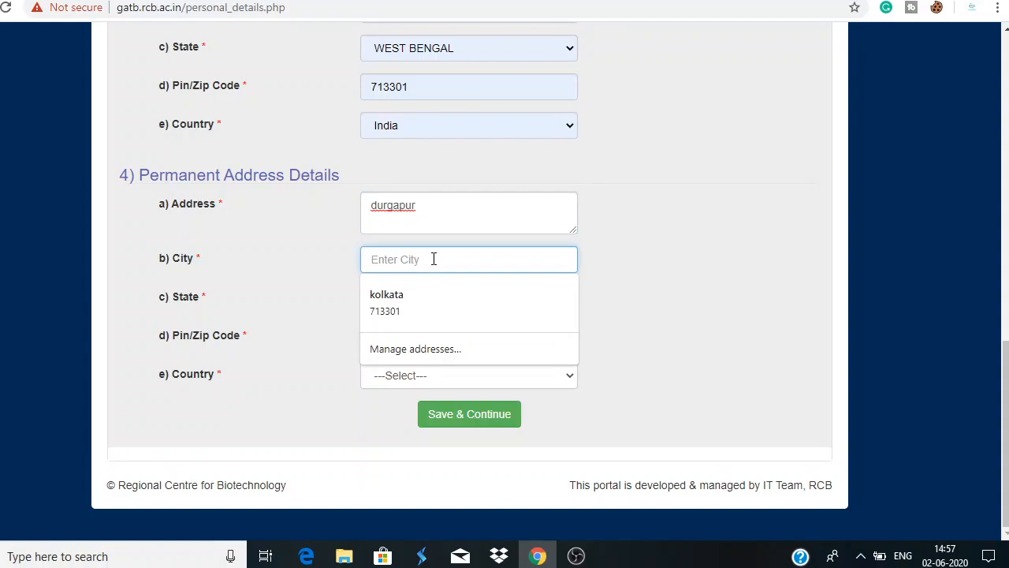
pyautogui.write('durga')
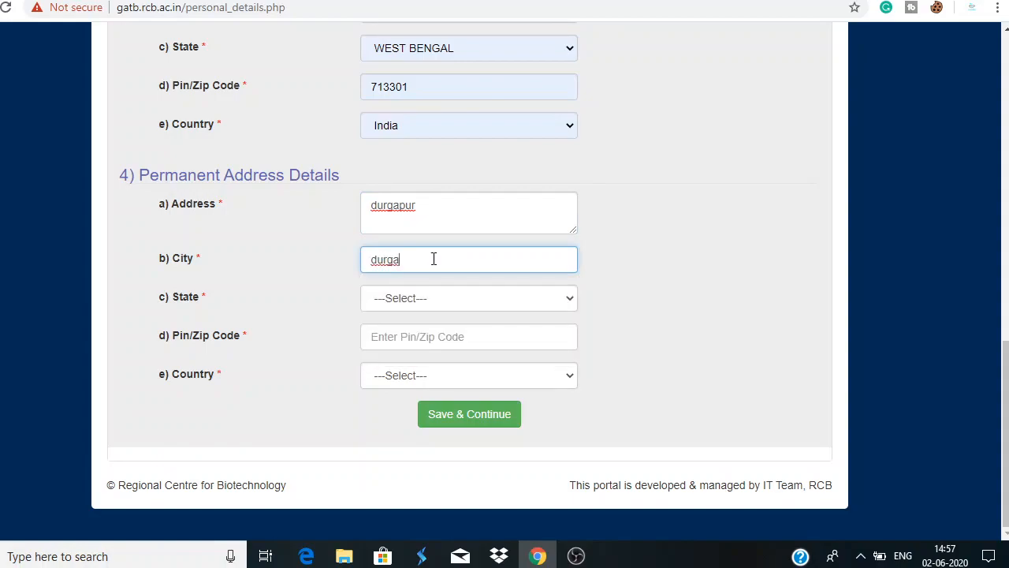
pyautogui.press('BackSpace')
pyautogui.press('BackSpace')
pyautogui.write('gapur')
# Set permanent state WEST BENGAL, then autofill pin 713301 and country India
pyautogui.click(451, 306)
pyautogui.scroll(-3, 449, 246)
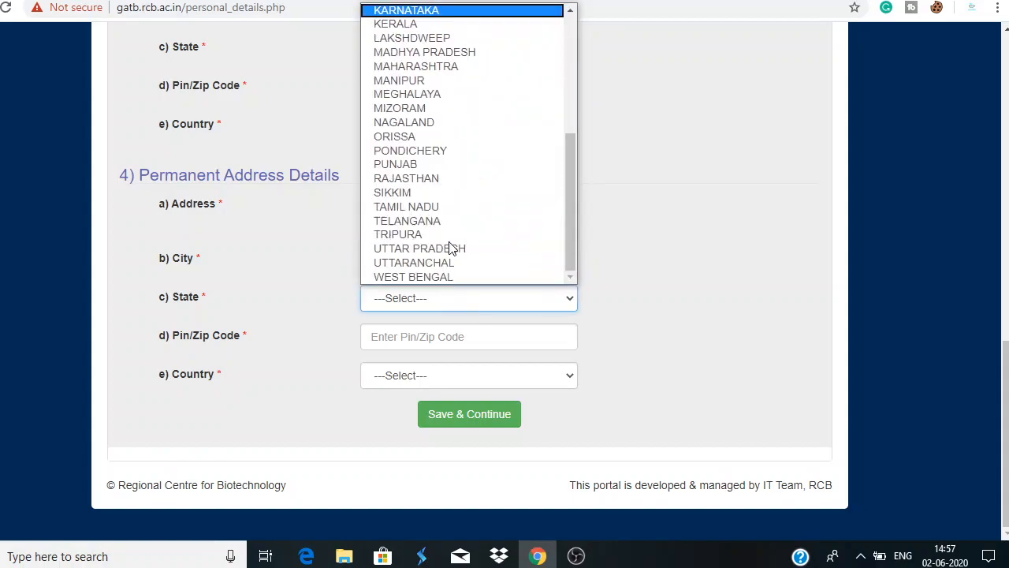
pyautogui.click(450, 274)
pyautogui.click(446, 332)
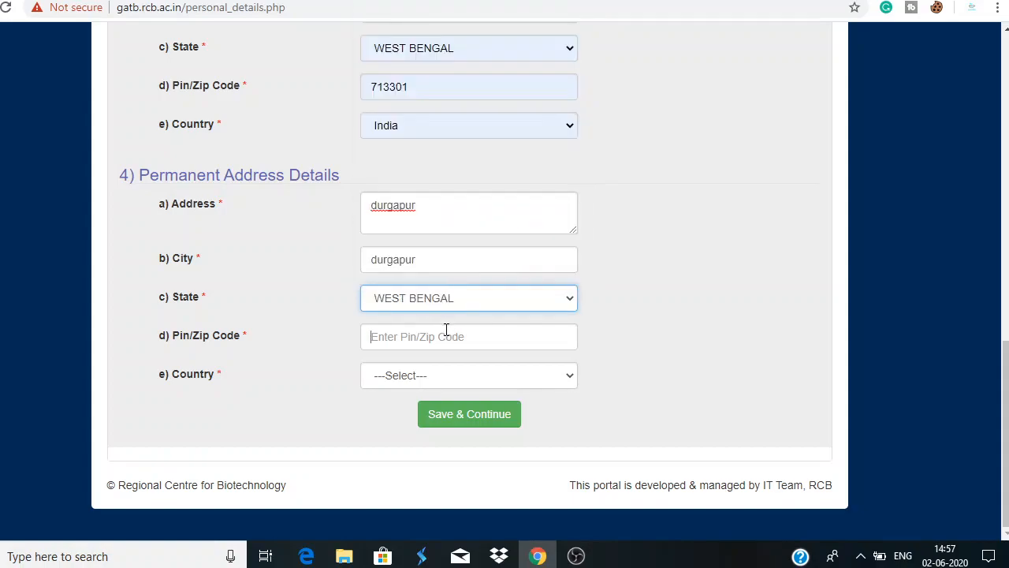
pyautogui.click(438, 369)
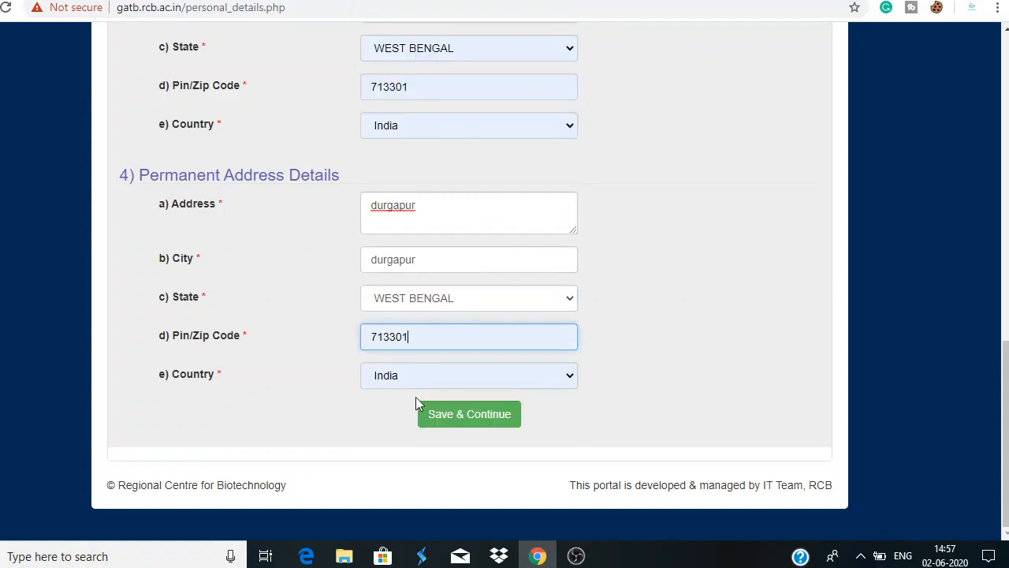
pyautogui.scroll(6, 450, 338)
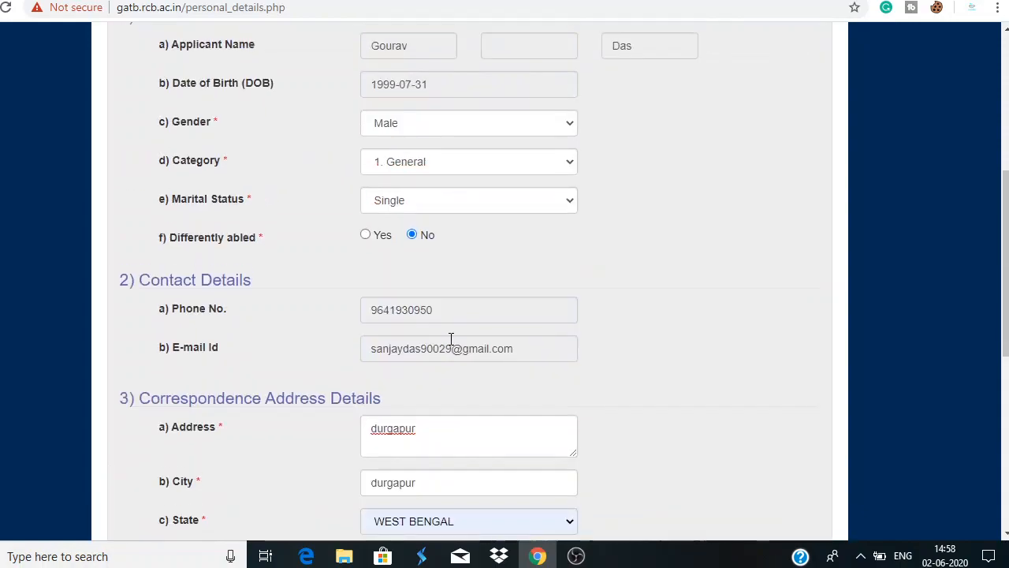
pyautogui.scroll(5, 450, 338)
pyautogui.scroll(-7, 449, 338)
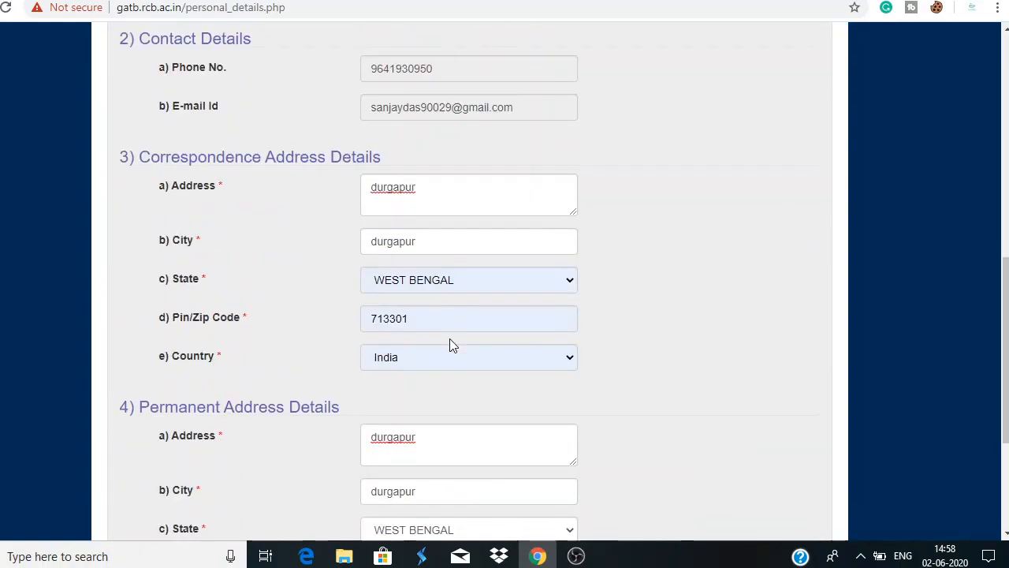
pyautogui.scroll(-3, 450, 338)
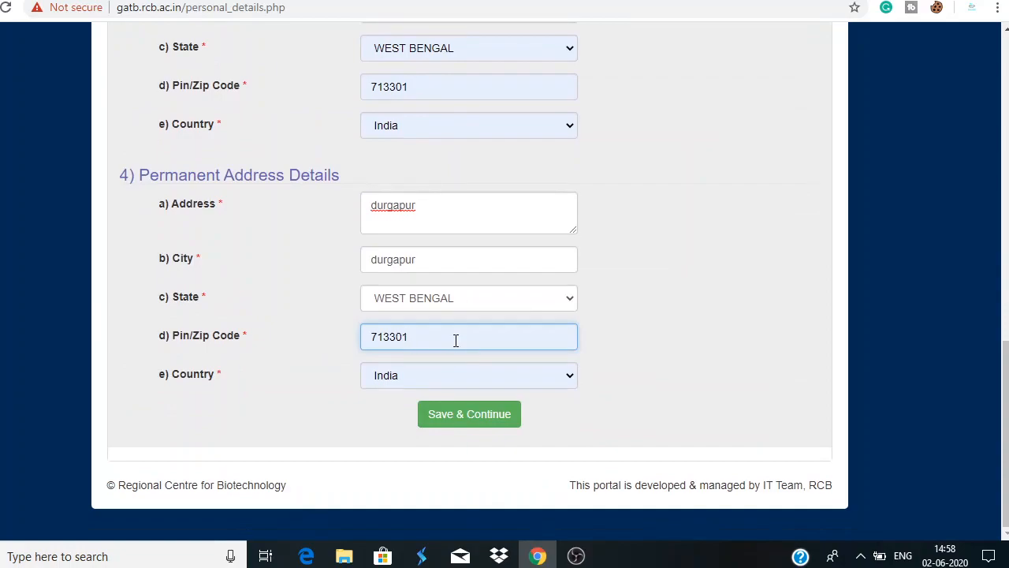
# Save and continue from Personal Details, confirming with OK
pyautogui.click(469, 418)
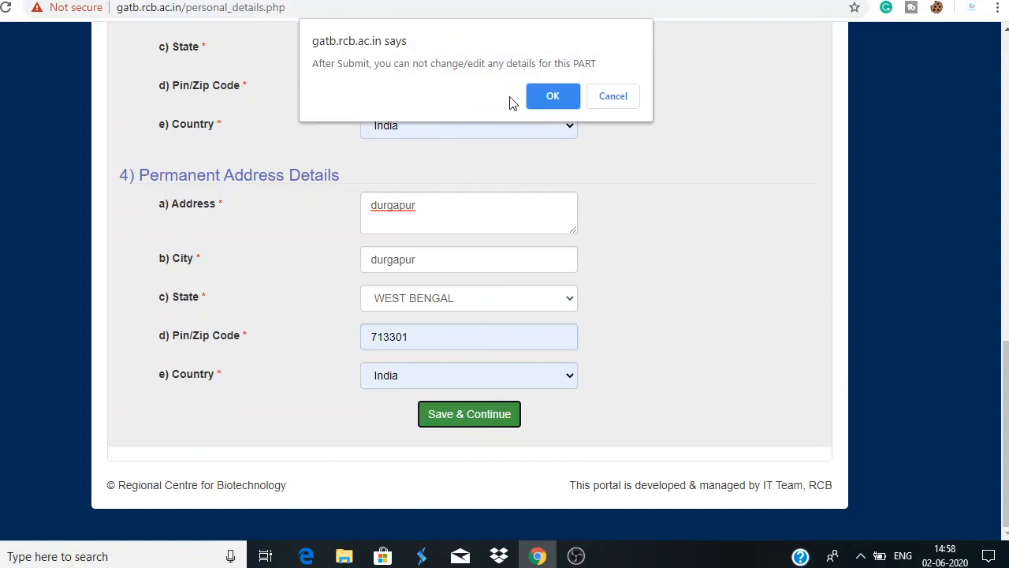
pyautogui.click(553, 96)
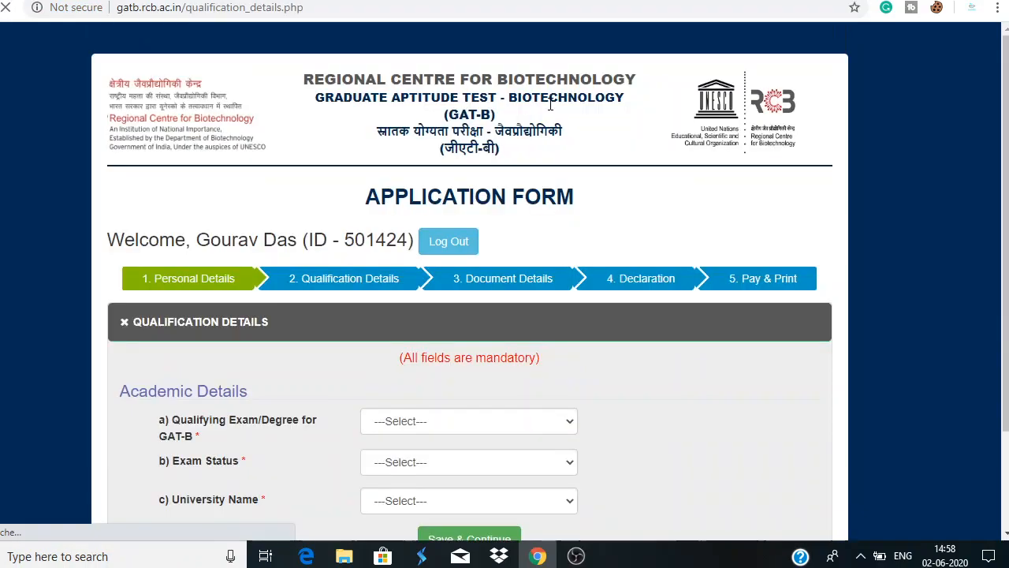
# Select B.Sc, Appearing and Anand Agricultural University, then save and confirm the qualification details
pyautogui.scroll(-3, 552, 126)
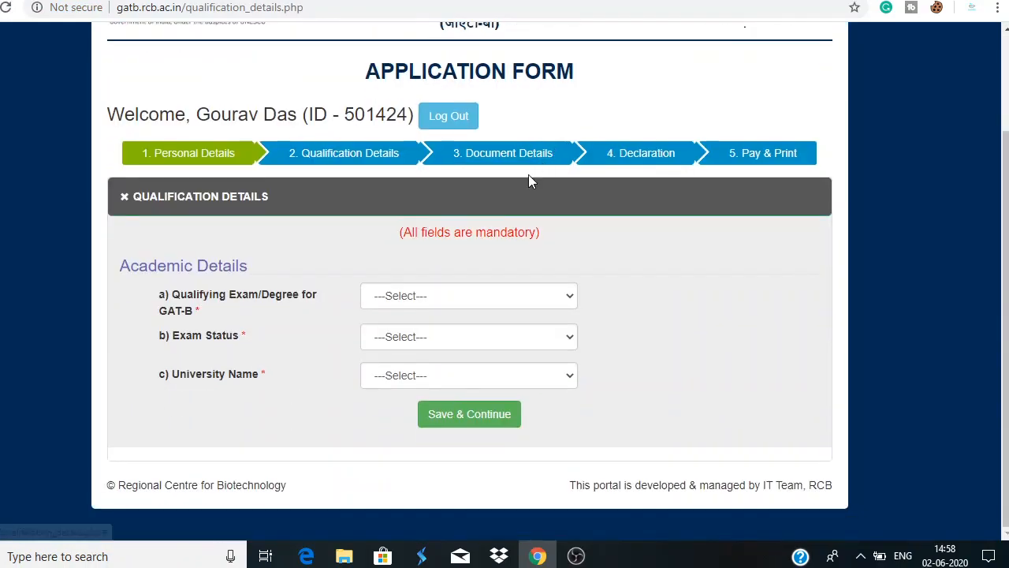
pyautogui.click(534, 297)
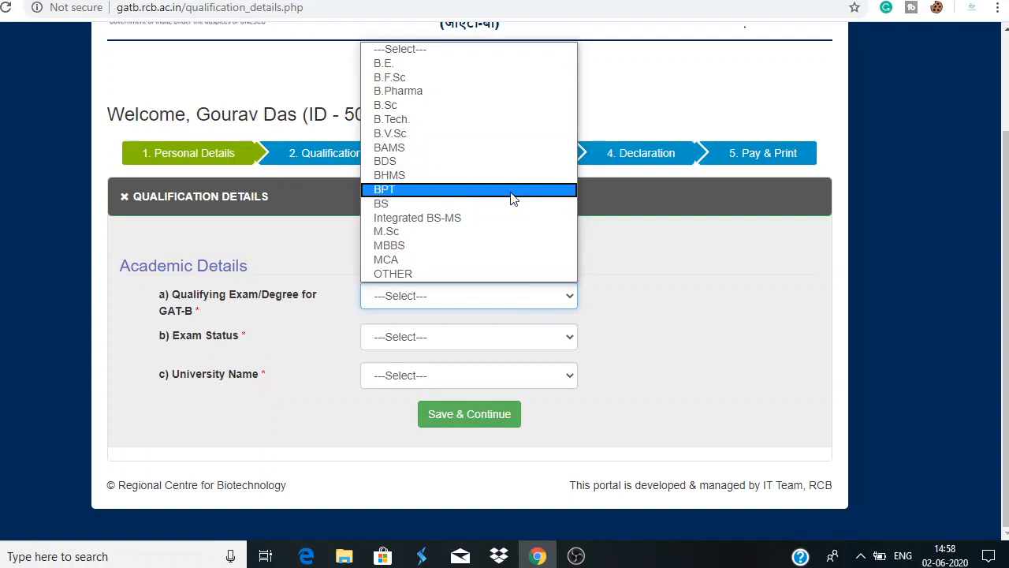
pyautogui.click(478, 110)
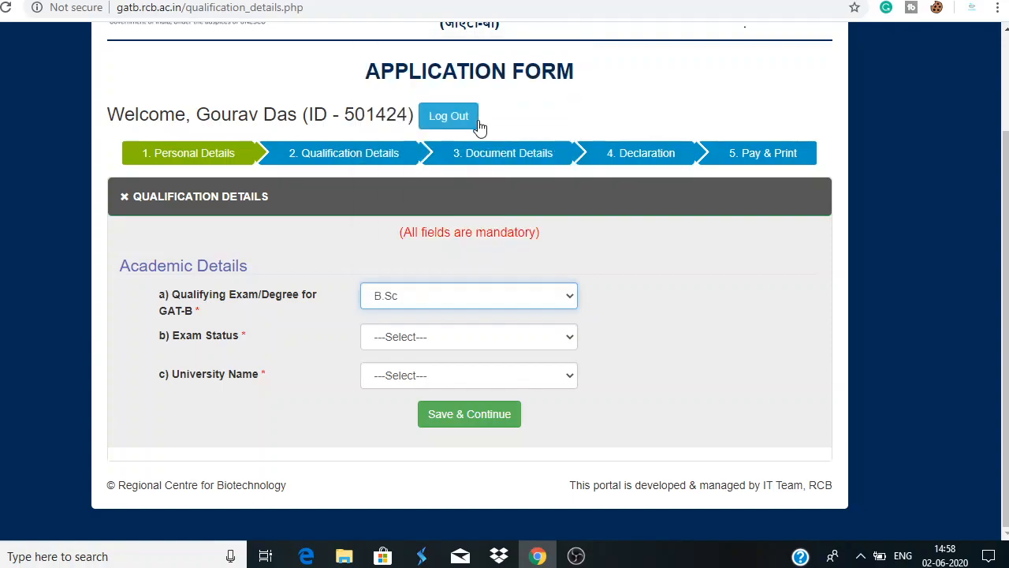
pyautogui.click(496, 339)
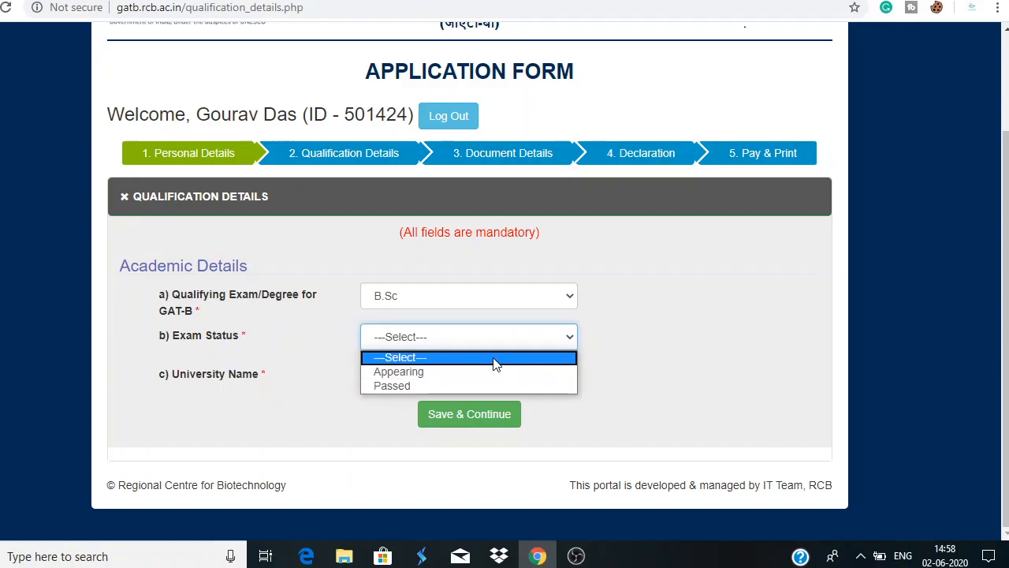
pyautogui.click(492, 371)
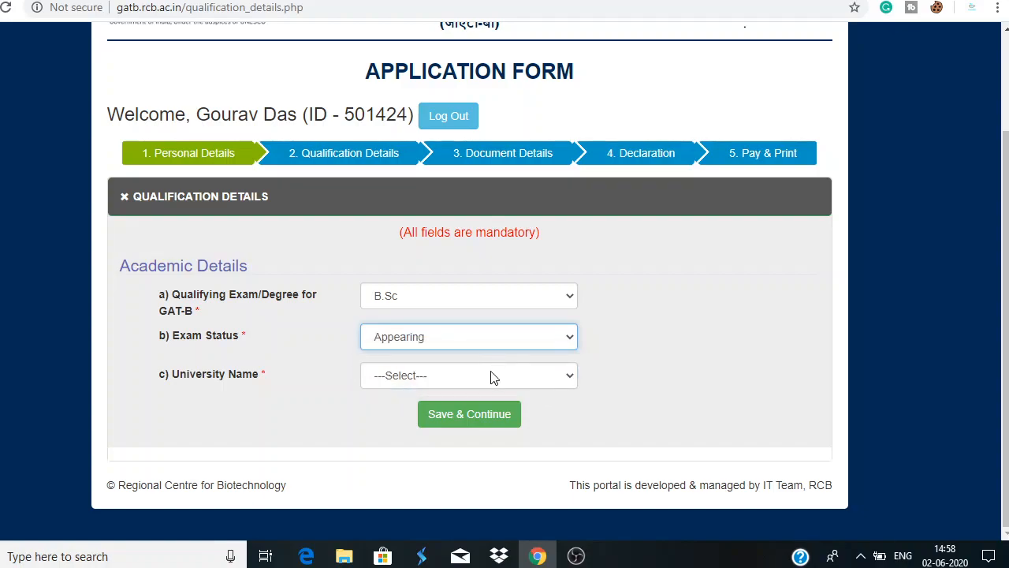
pyautogui.click(491, 376)
pyautogui.click(504, 272)
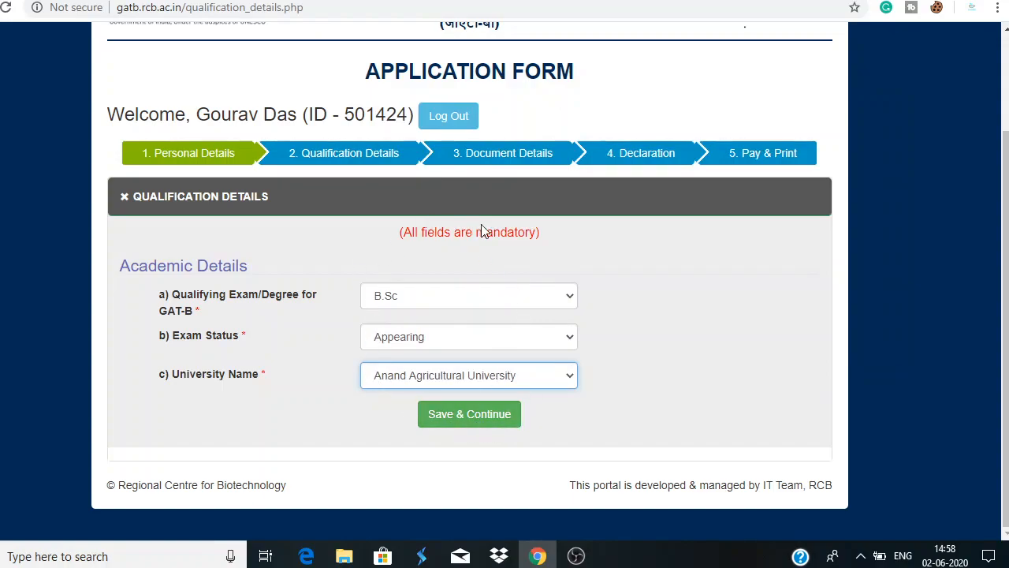
pyautogui.click(488, 418)
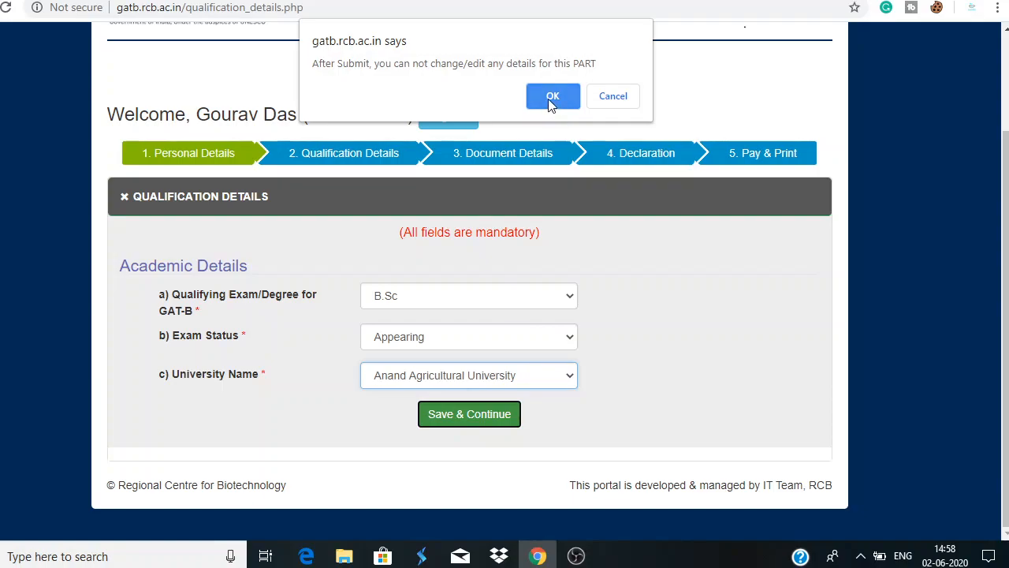
pyautogui.click(551, 98)
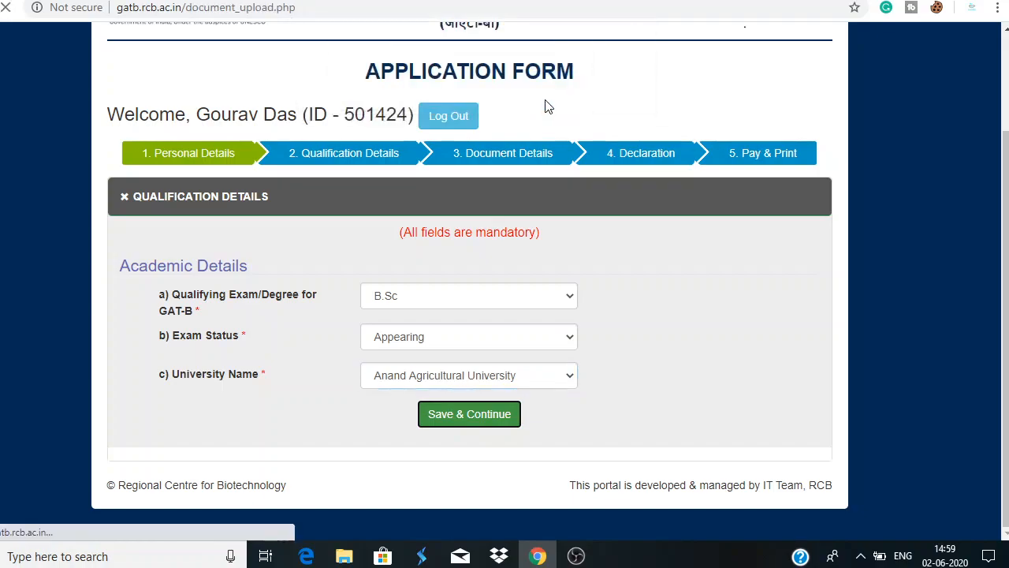
pyautogui.scroll(-2, 550, 217)
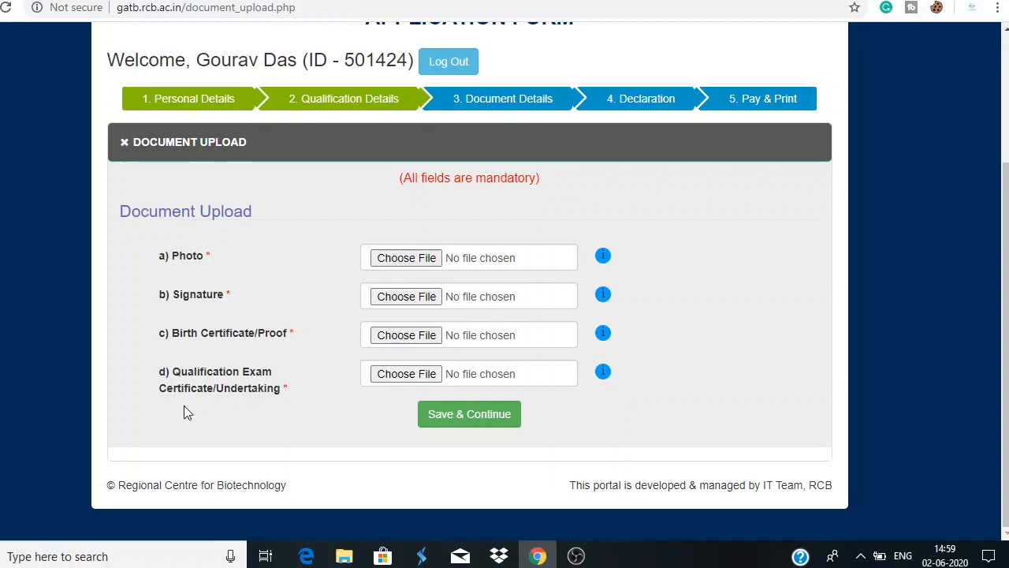
# Attach jnu ceeb photo.jfif as the applicant's photo
pyautogui.click(409, 265)
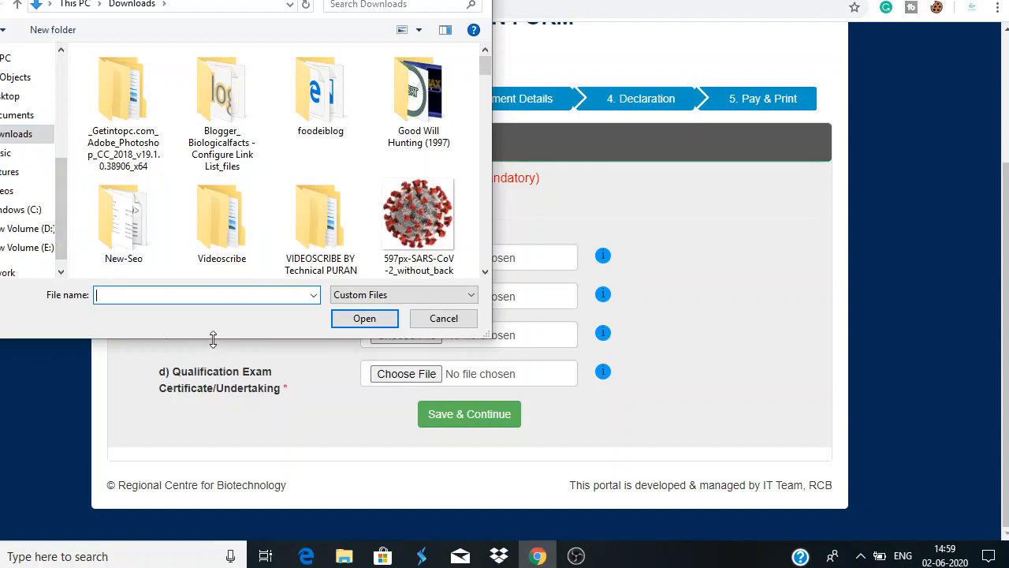
pyautogui.write('jnu')
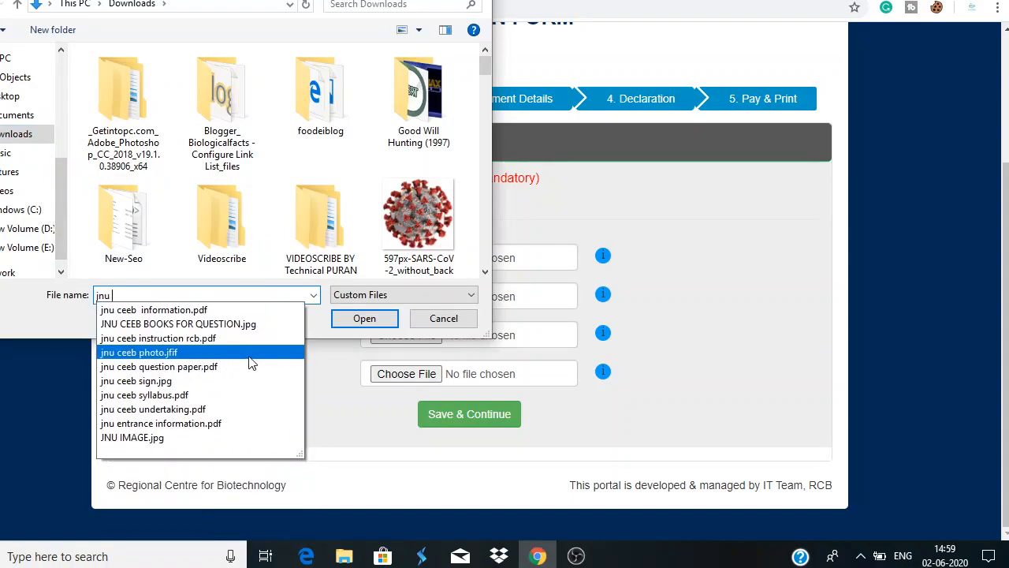
pyautogui.click(202, 356)
pyautogui.click(359, 319)
# Try attaching jnu ceeb sign.jpg, which is rejected twice for exceeding 250 KB
pyautogui.click(404, 295)
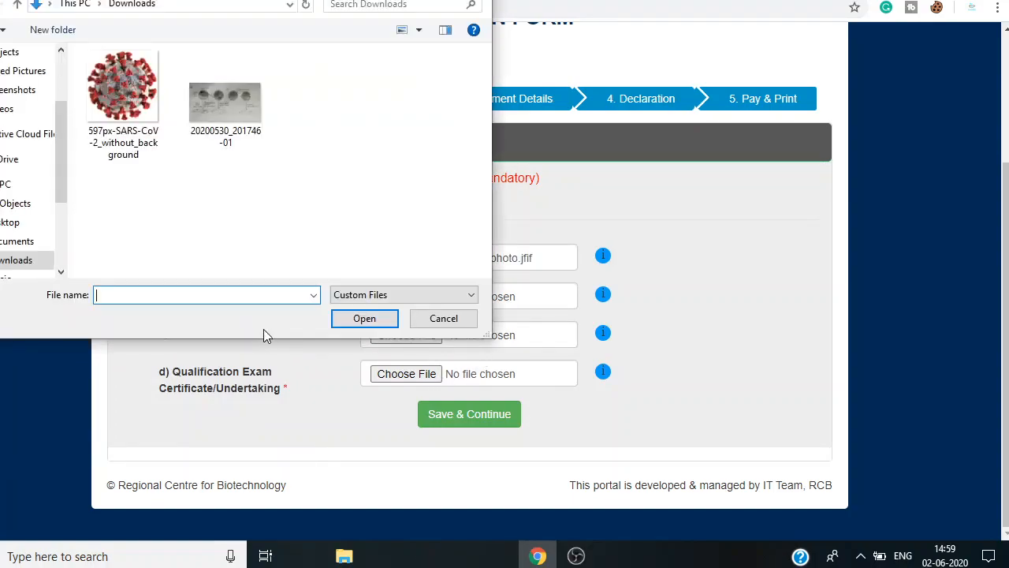
pyautogui.write('jnu8')
pyautogui.press('BackSpace')
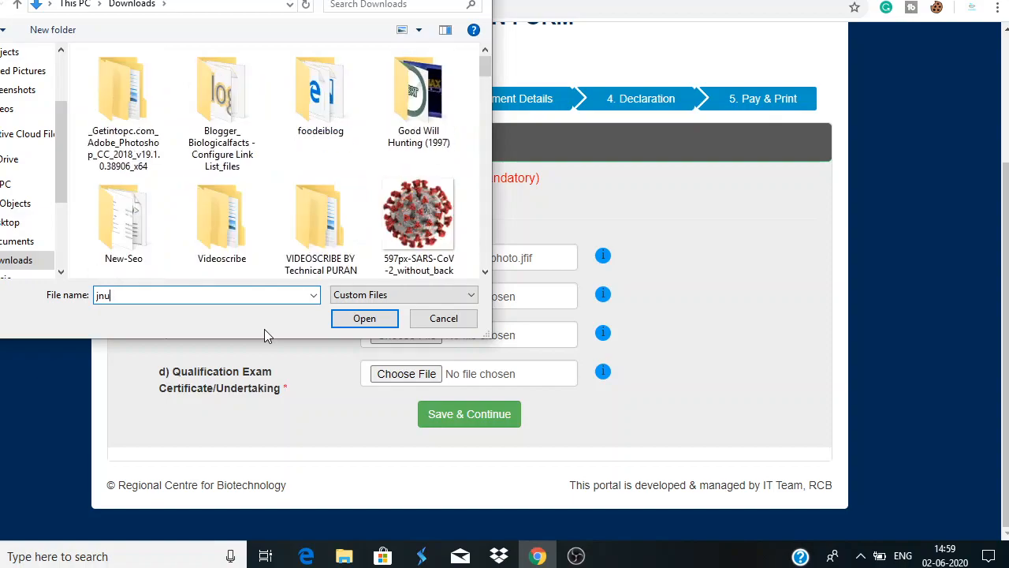
pyautogui.click(224, 380)
pyautogui.click(358, 320)
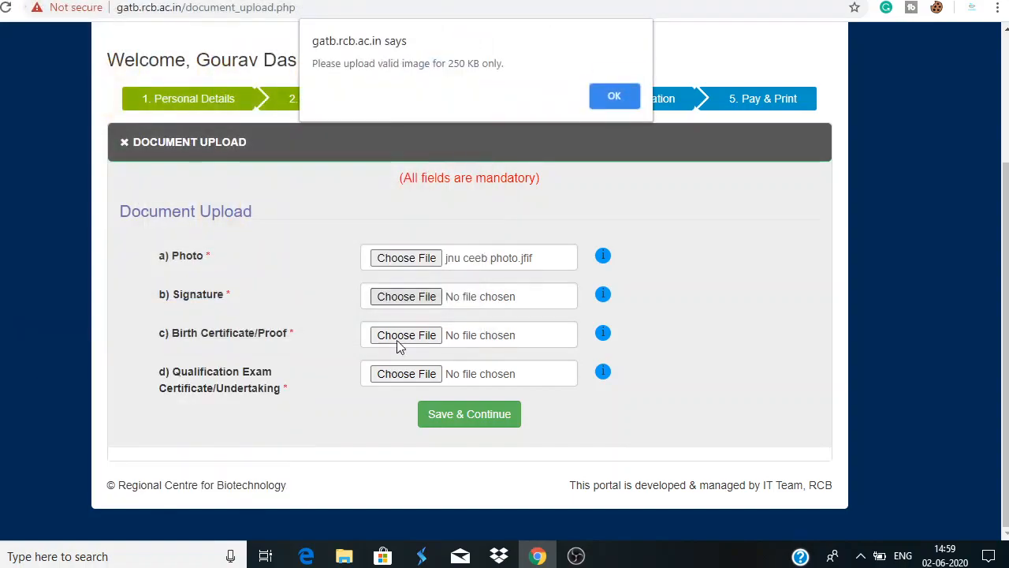
pyautogui.click(613, 101)
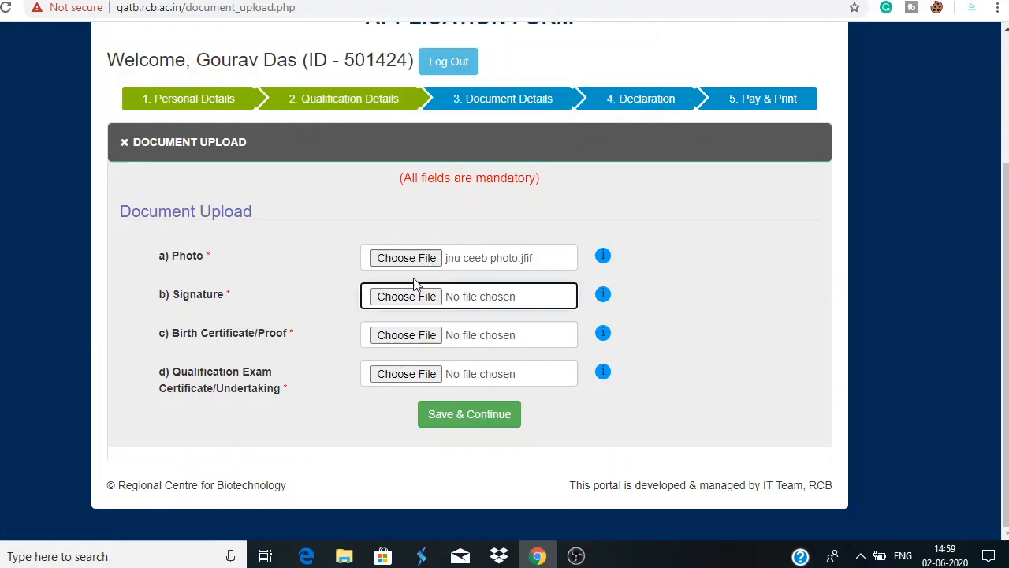
pyautogui.click(287, 331)
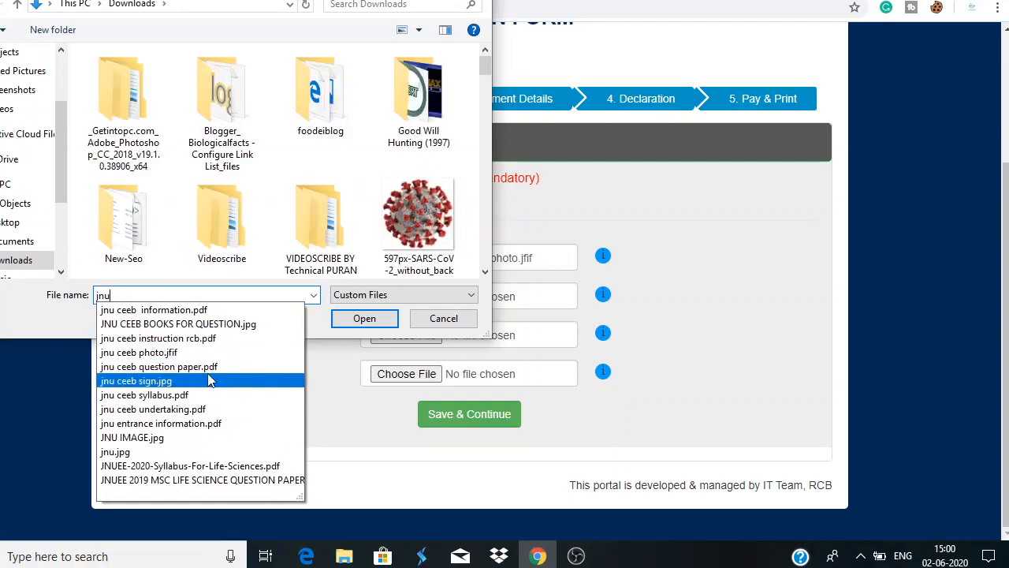
pyautogui.click(209, 381)
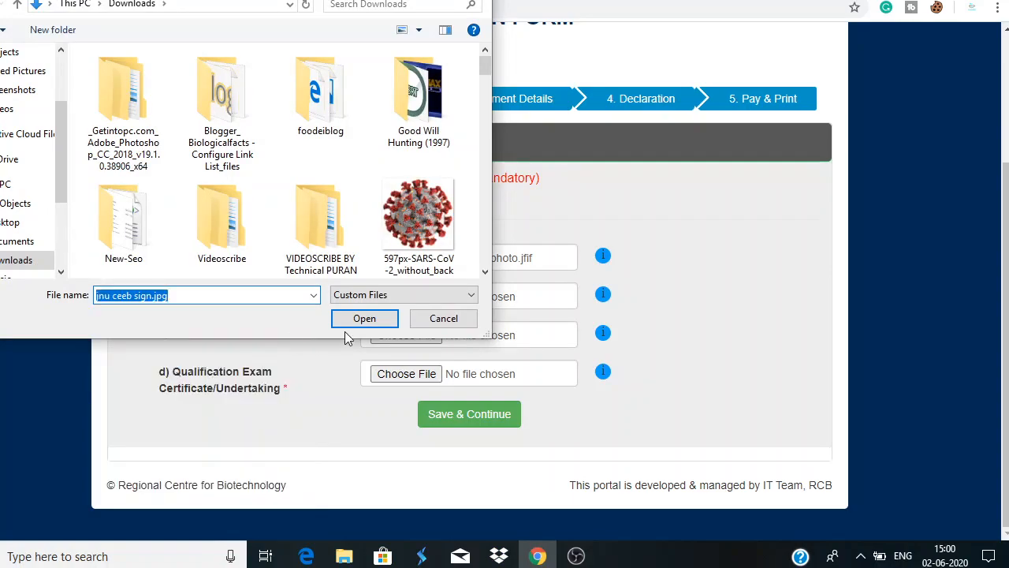
pyautogui.click(364, 317)
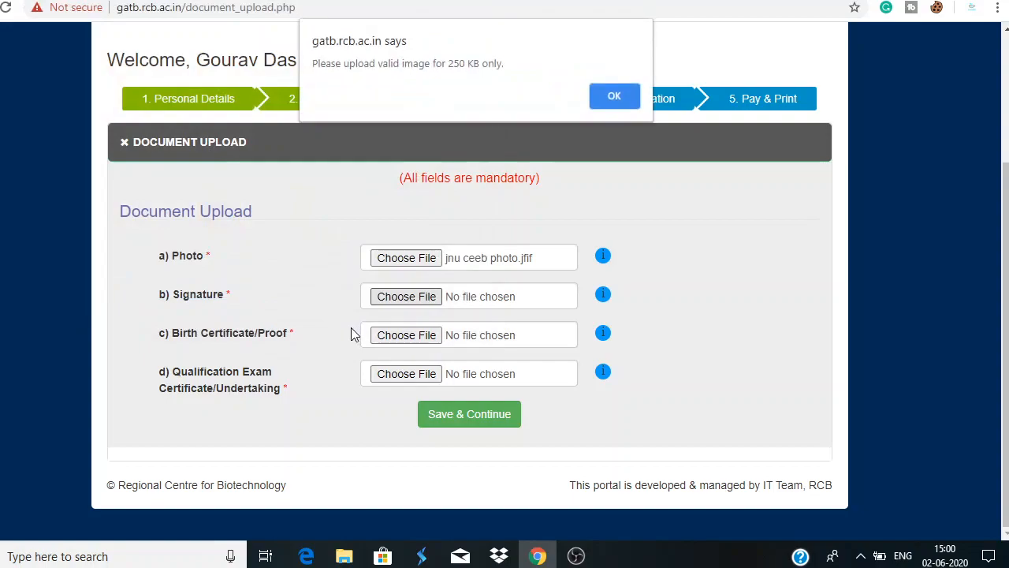
pyautogui.click(597, 98)
# Attach jnu ceeb photo.jfif as the signature instead
pyautogui.click(406, 297)
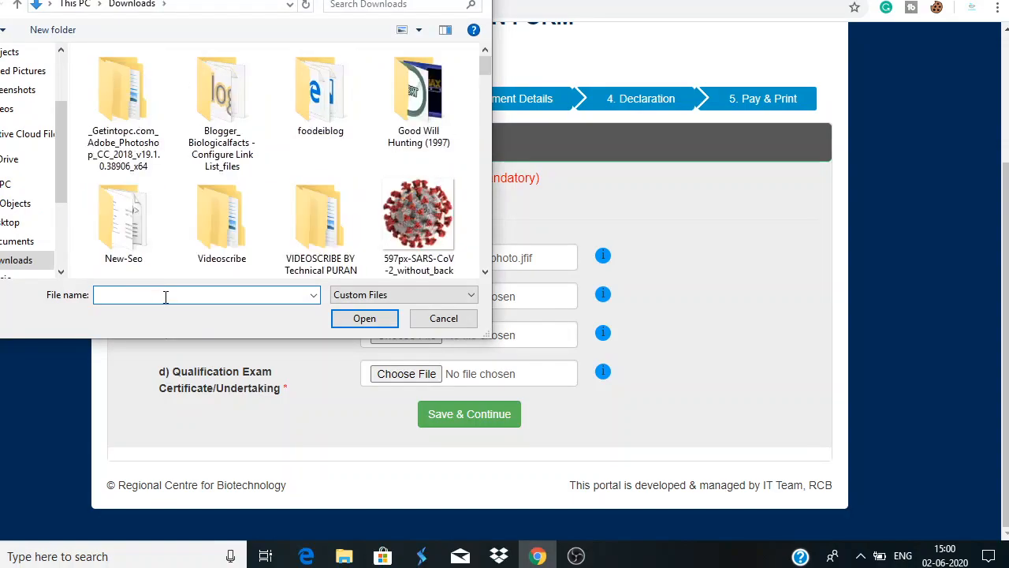
pyautogui.write('jnu ceeb photo.jfif')
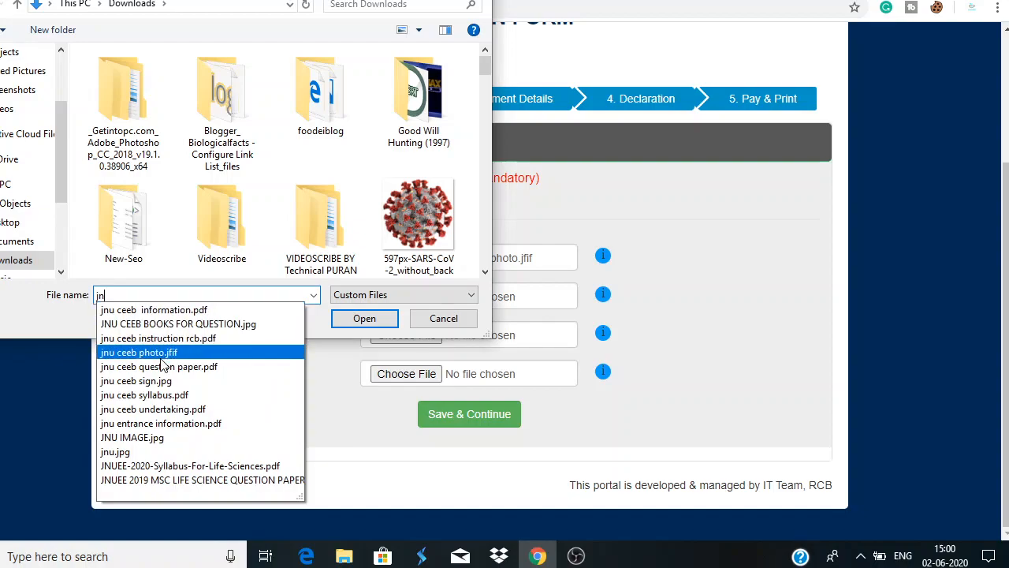
pyautogui.click(162, 356)
pyautogui.click(364, 319)
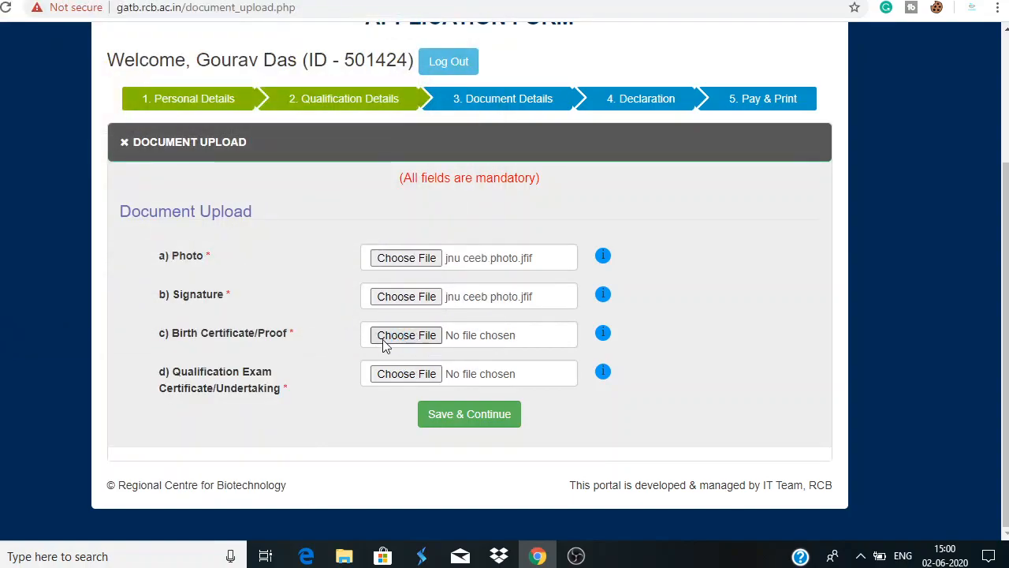
# Attach date of birth proof.pdf as the birth certificate document
pyautogui.click(384, 343)
pyautogui.write('bi')
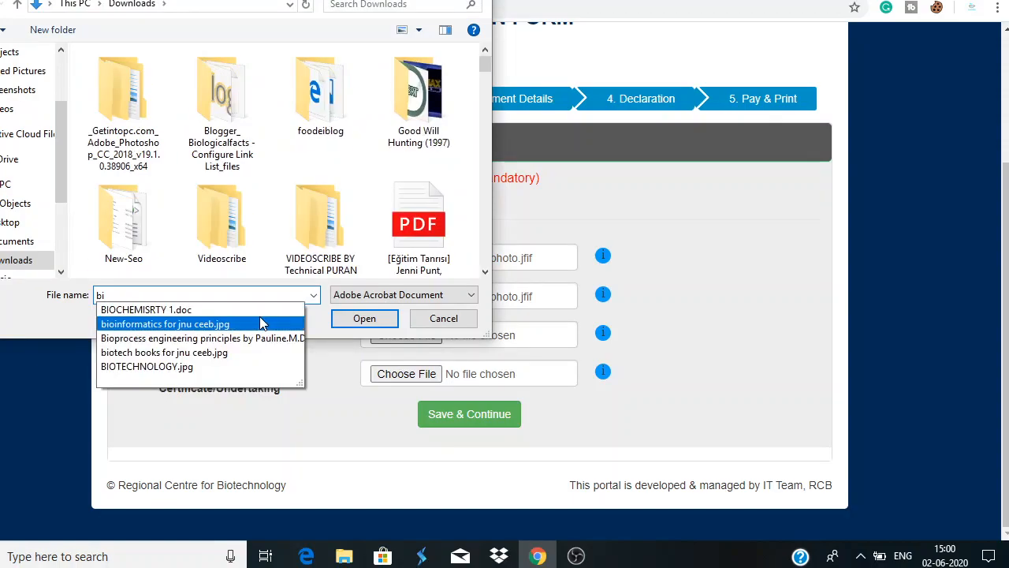
pyautogui.press('BackSpace')
pyautogui.press('BackSpace')
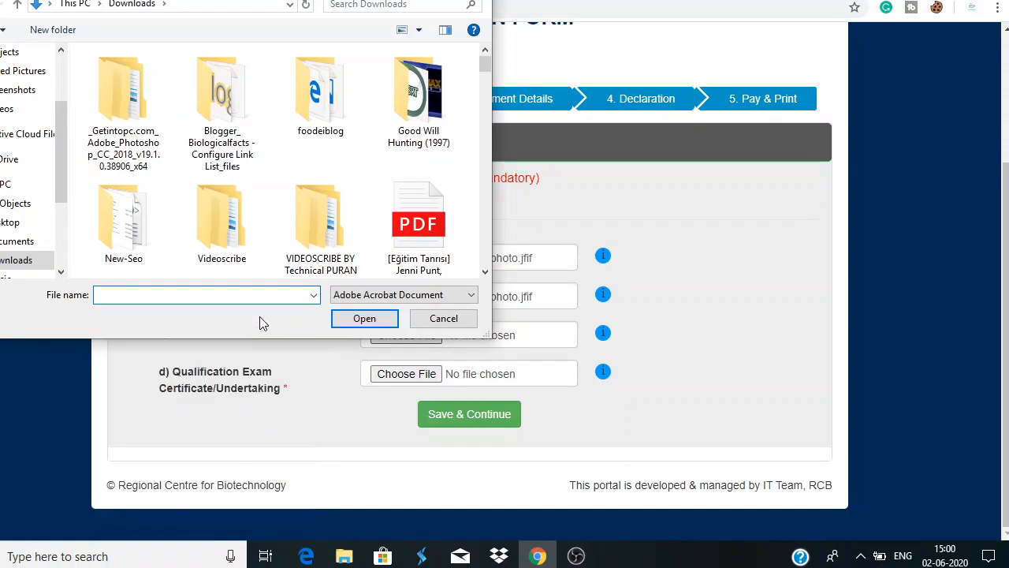
pyautogui.write('dat')
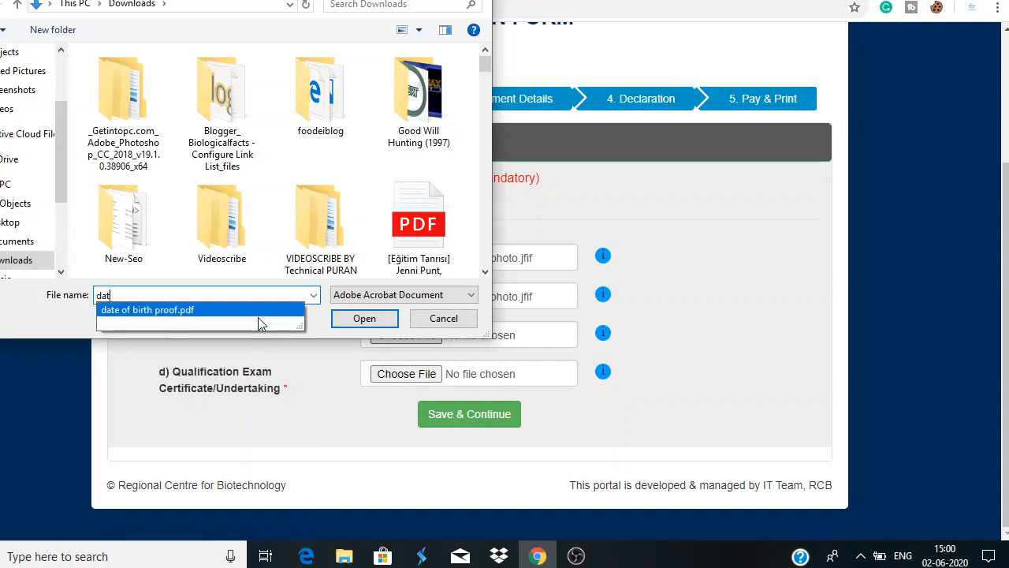
pyautogui.click(360, 319)
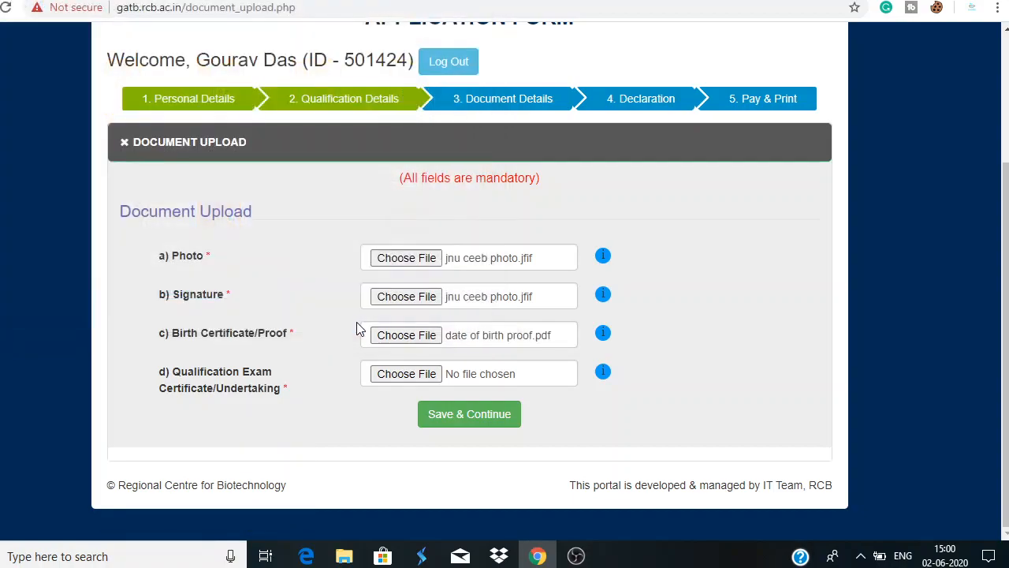
# Attach jnu ceeb undertaking.pdf to the qualification field and confirm submitting all documents
pyautogui.click(404, 374)
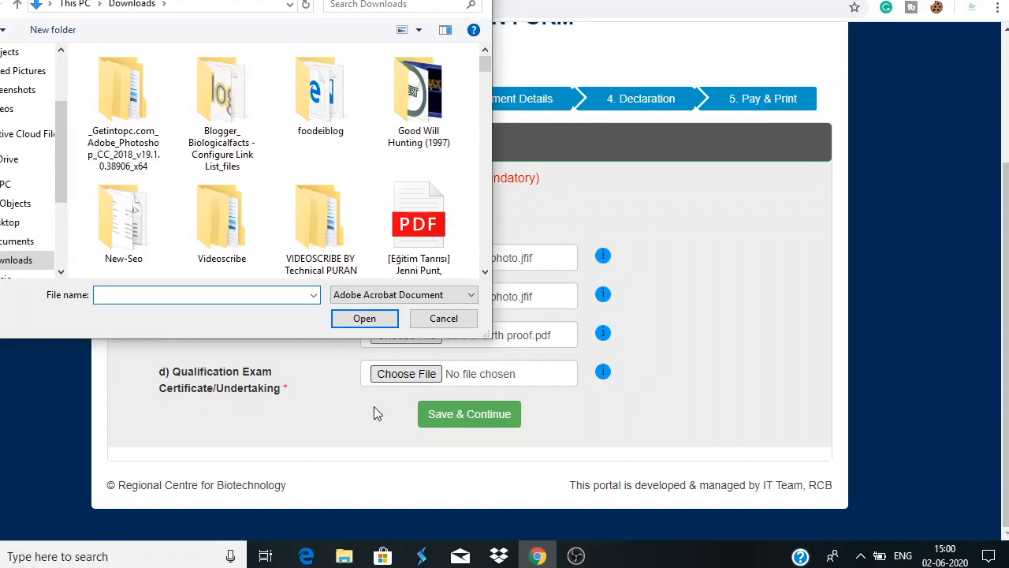
pyautogui.write('under')
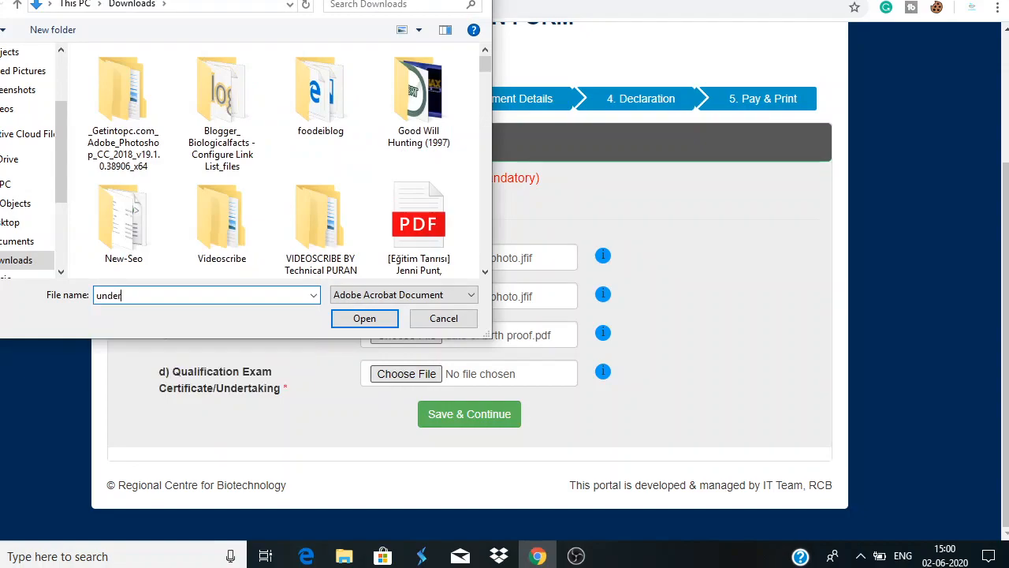
pyautogui.press('BackSpace')
pyautogui.press('BackSpace')
pyautogui.press('BackSpace')
pyautogui.press('BackSpace')
pyautogui.press('BackSpace')
pyautogui.write('jnu')
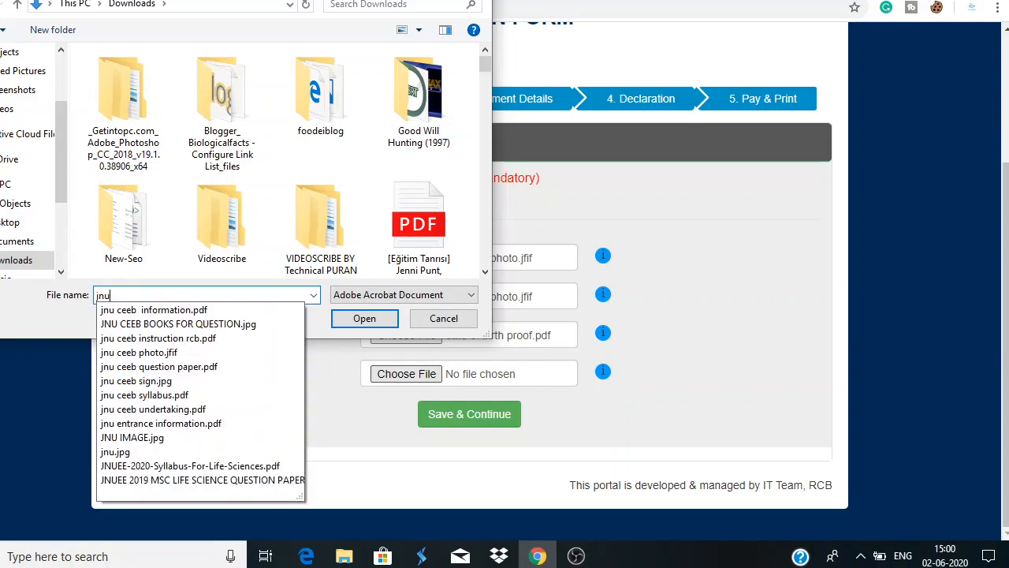
pyautogui.click(241, 409)
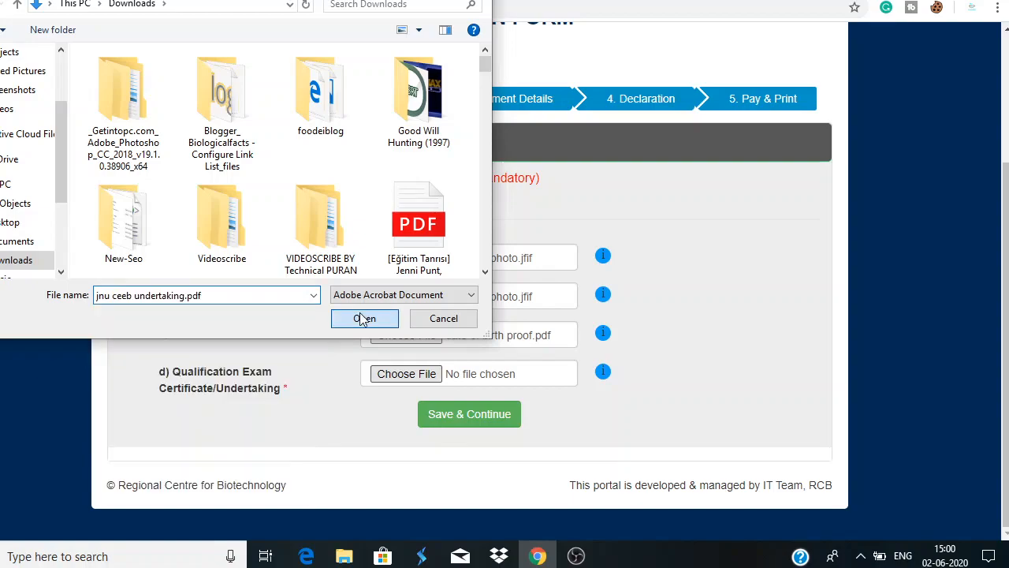
pyautogui.click(363, 318)
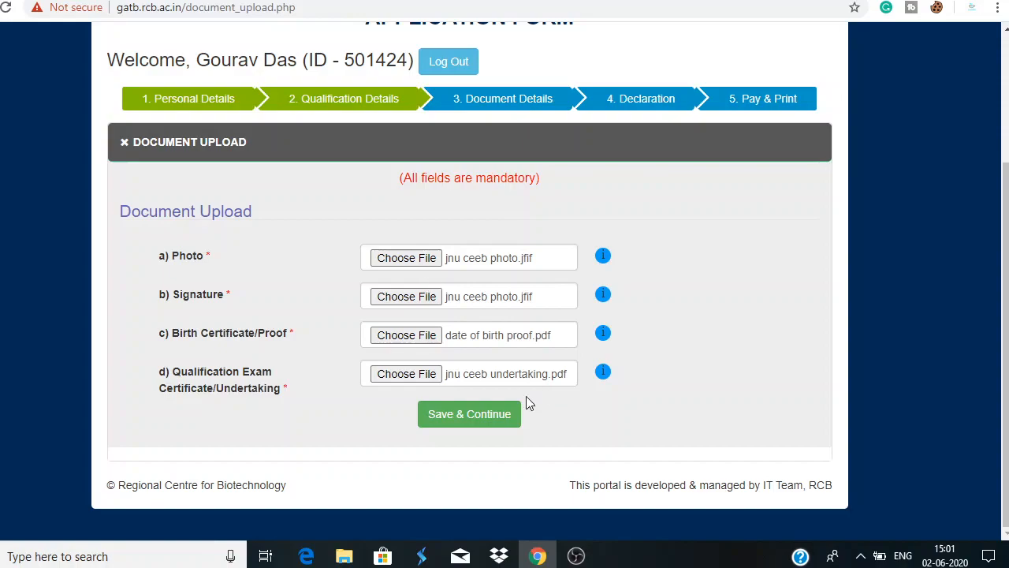
pyautogui.click(480, 426)
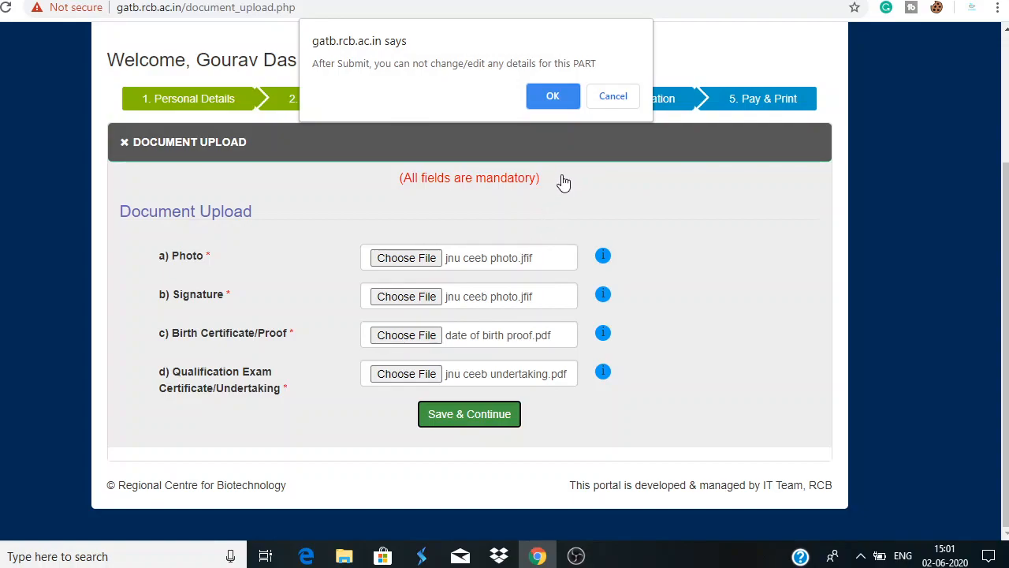
pyautogui.click(552, 95)
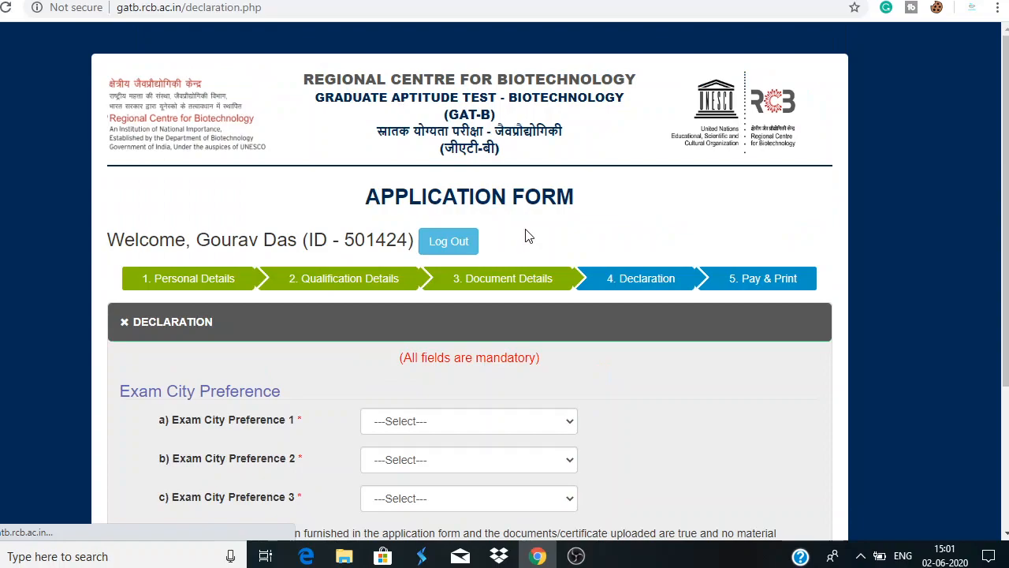
# Set exam city preferences to Ahmedabad, Aurangabad and Gurugram
pyautogui.scroll(-3, 505, 308)
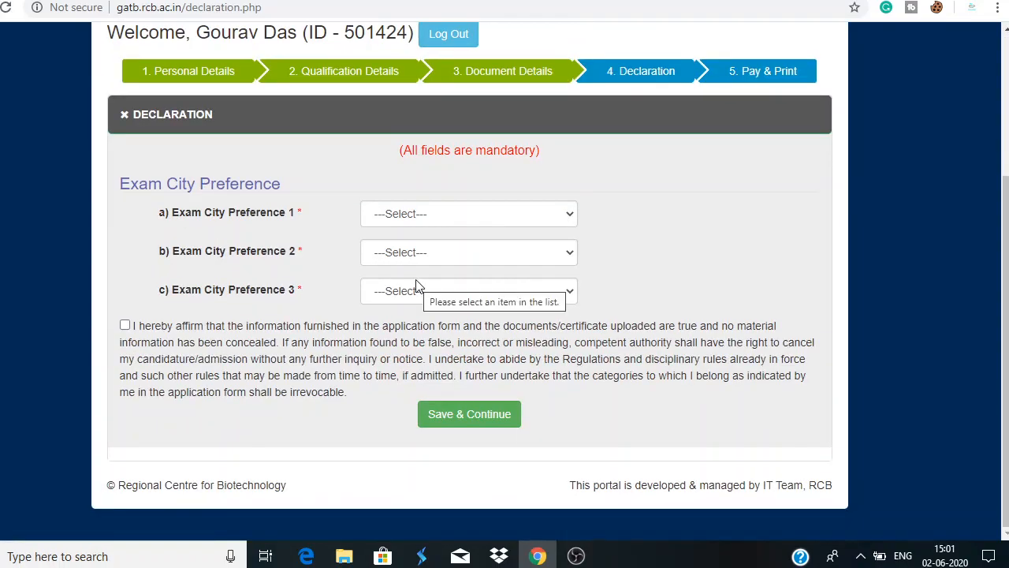
pyautogui.click(497, 215)
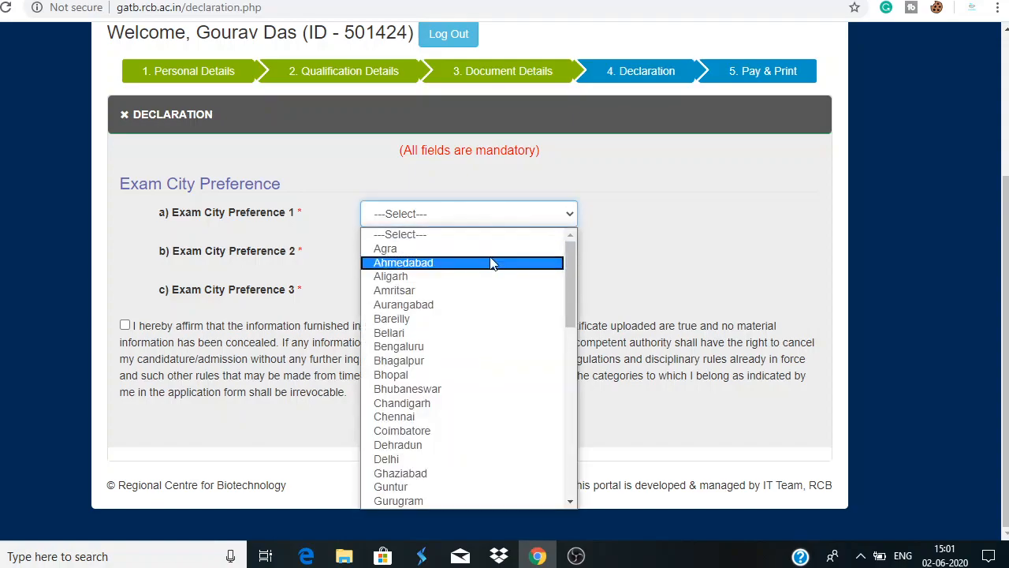
pyautogui.click(490, 263)
pyautogui.click(489, 254)
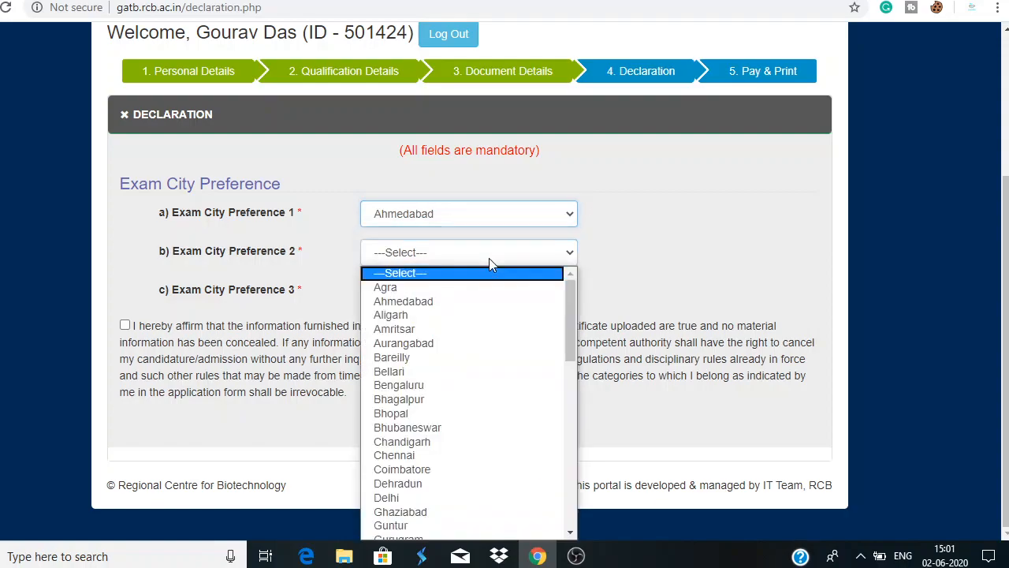
pyautogui.click(489, 302)
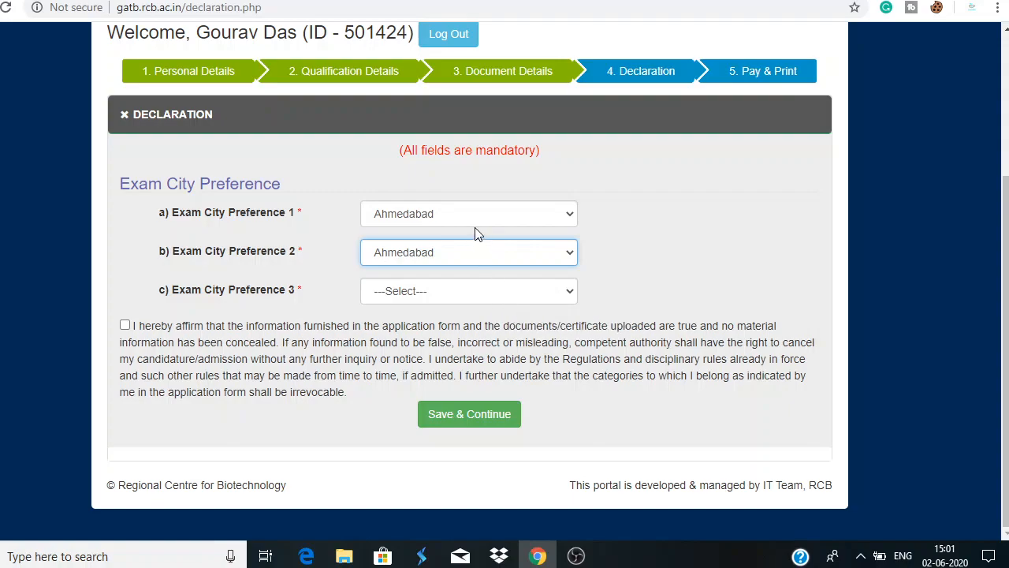
pyautogui.click(485, 253)
pyautogui.click(477, 344)
pyautogui.click(466, 297)
pyautogui.scroll(-1, 450, 247)
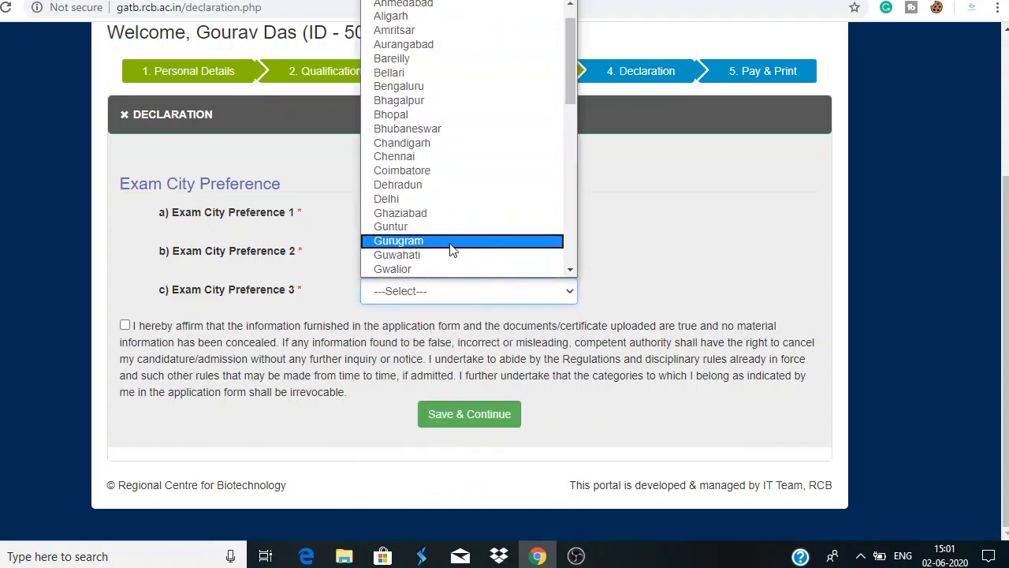
pyautogui.click(454, 243)
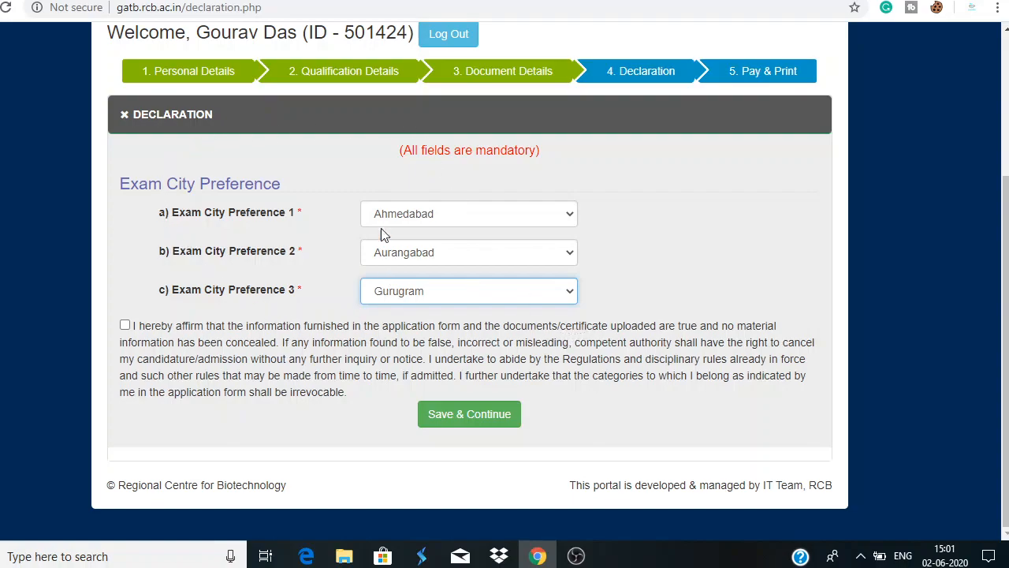
# Tick the declaration checkbox and confirm submission to reach the ₹1000.00 fee page
pyautogui.click(125, 325)
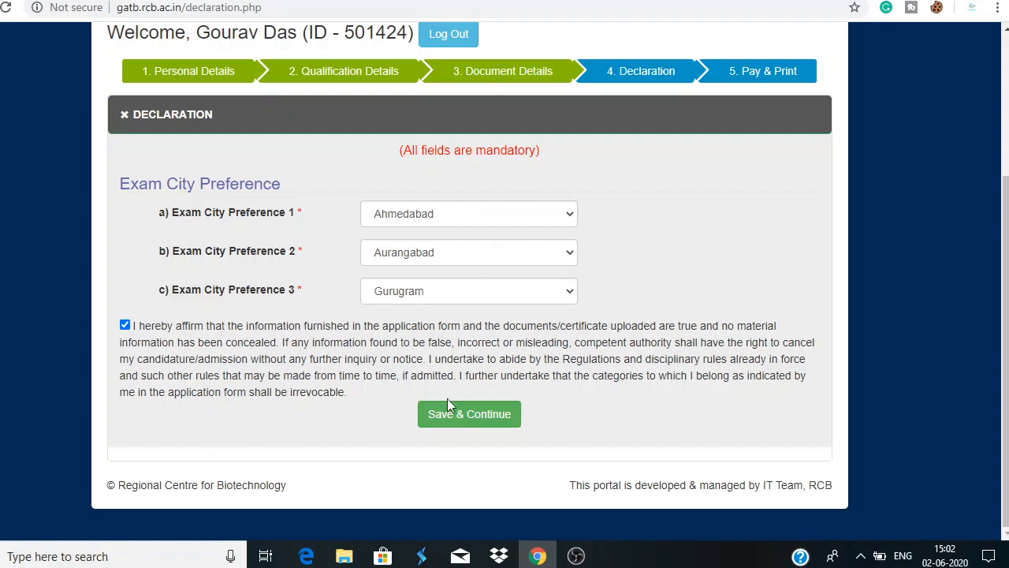
pyautogui.click(456, 418)
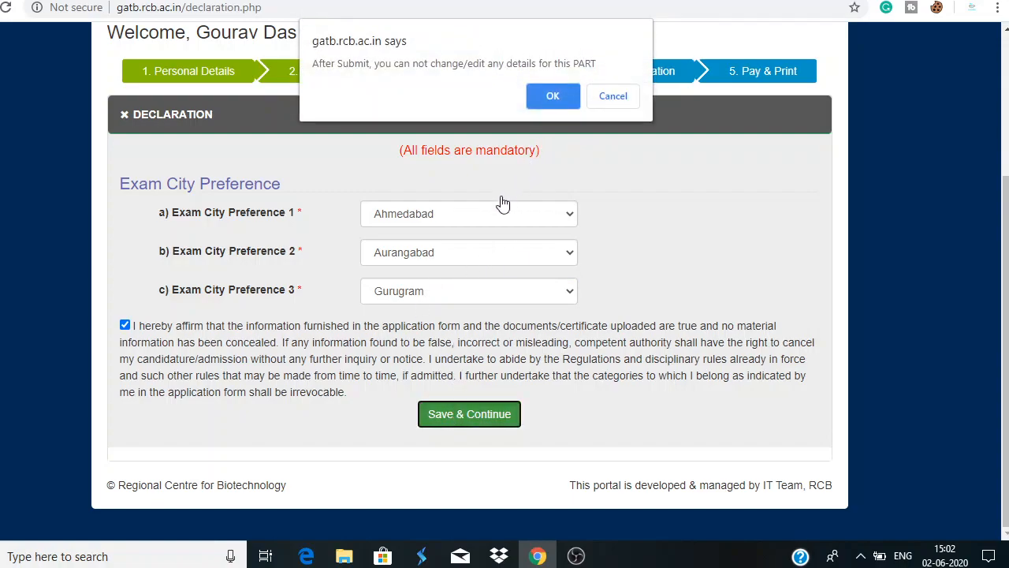
pyautogui.click(541, 99)
pyautogui.scroll(-2, 521, 221)
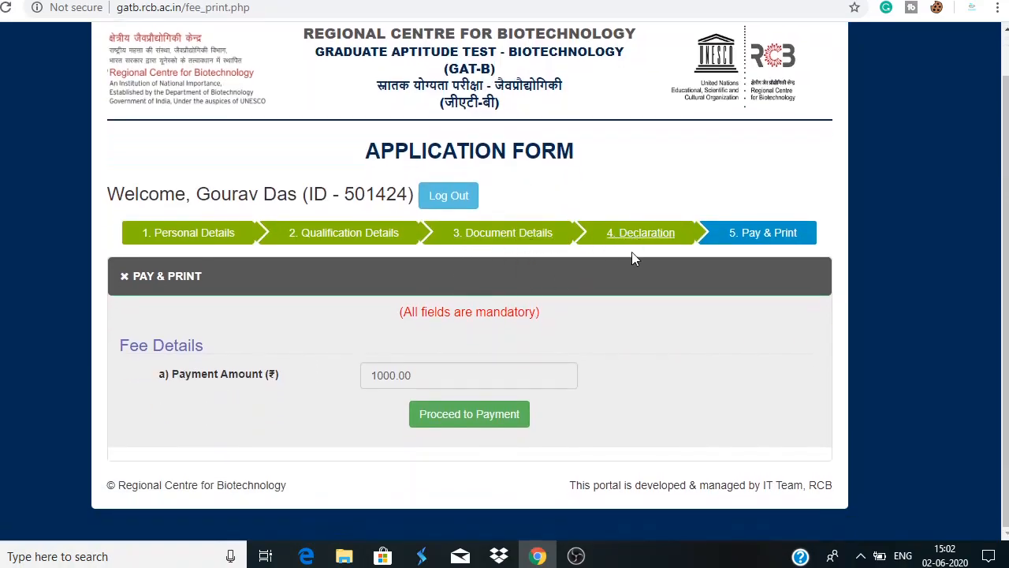